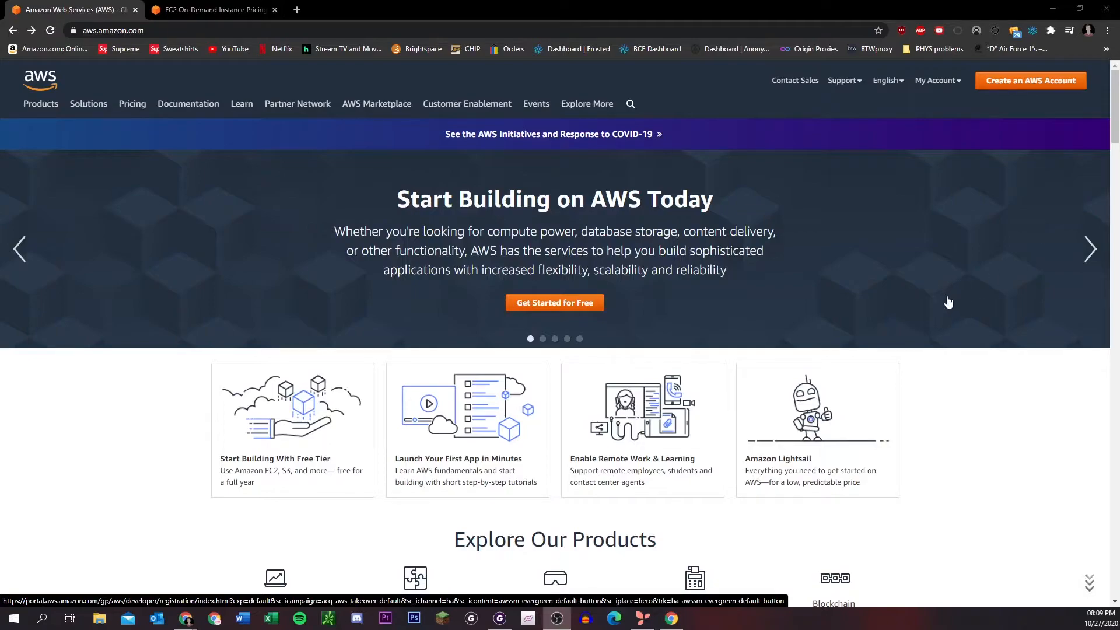
Open the AWS Management Console and go to the EC2 service dashboard.
left_click(935, 81)
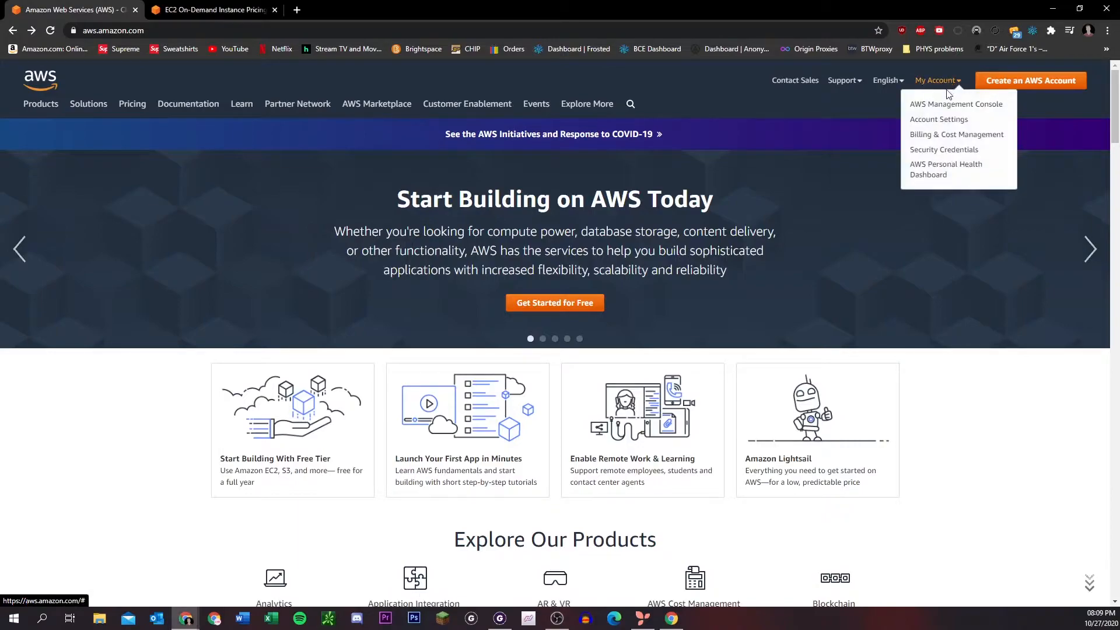
left_click(949, 111)
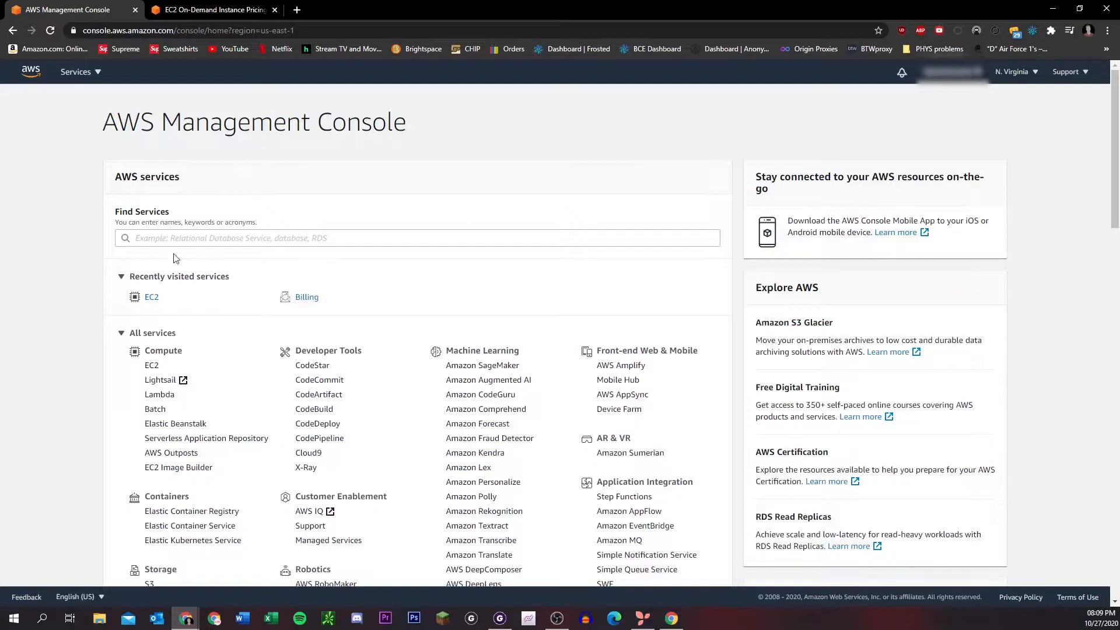
left_click(152, 366)
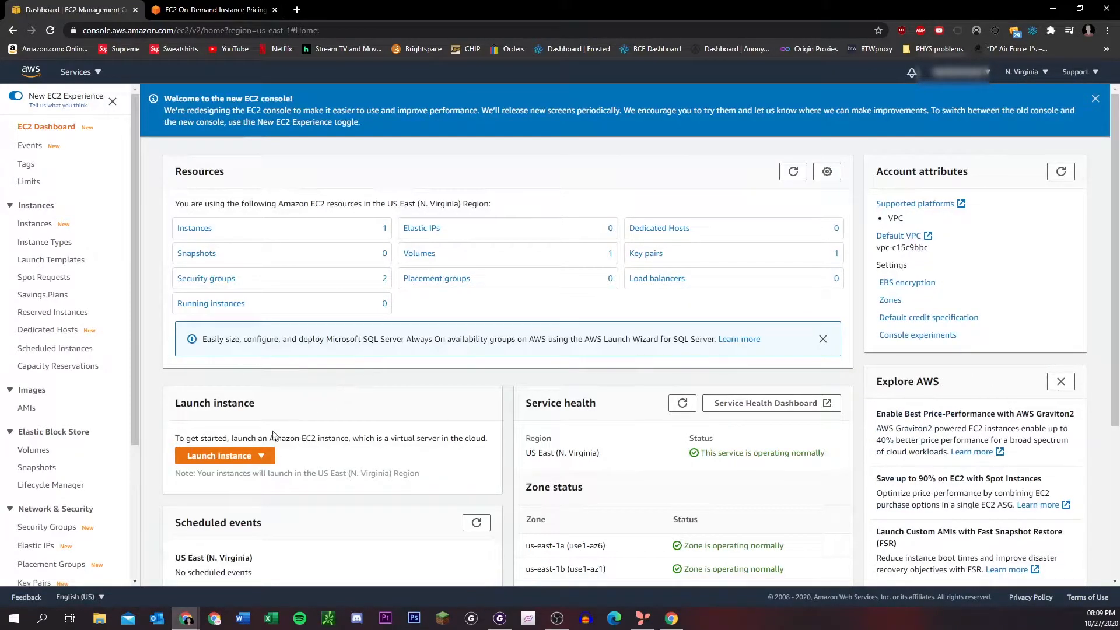
Check the available AWS regions and start the wizard for launching a new EC2 instance in US East (N. Virginia).
left_click(260, 461)
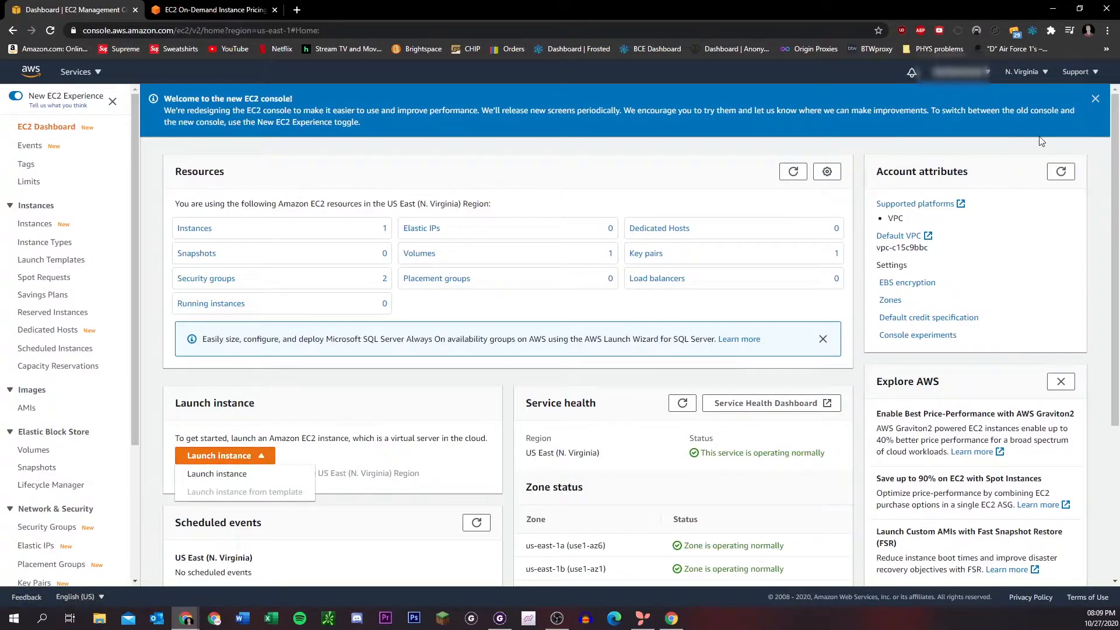
left_click(1022, 71)
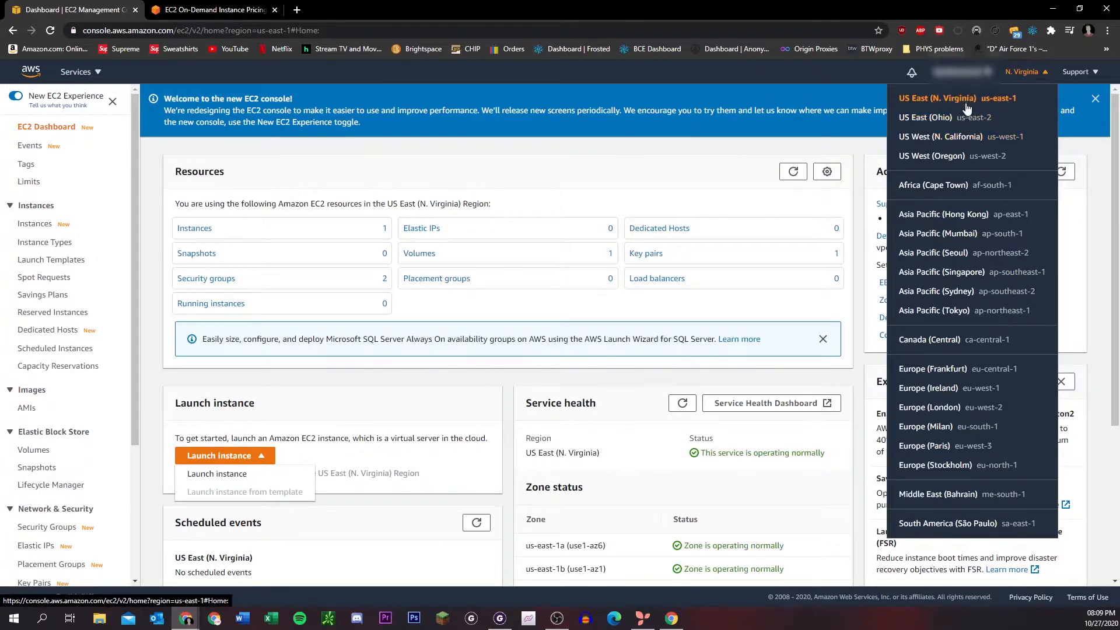
left_click(401, 388)
left_click(257, 459)
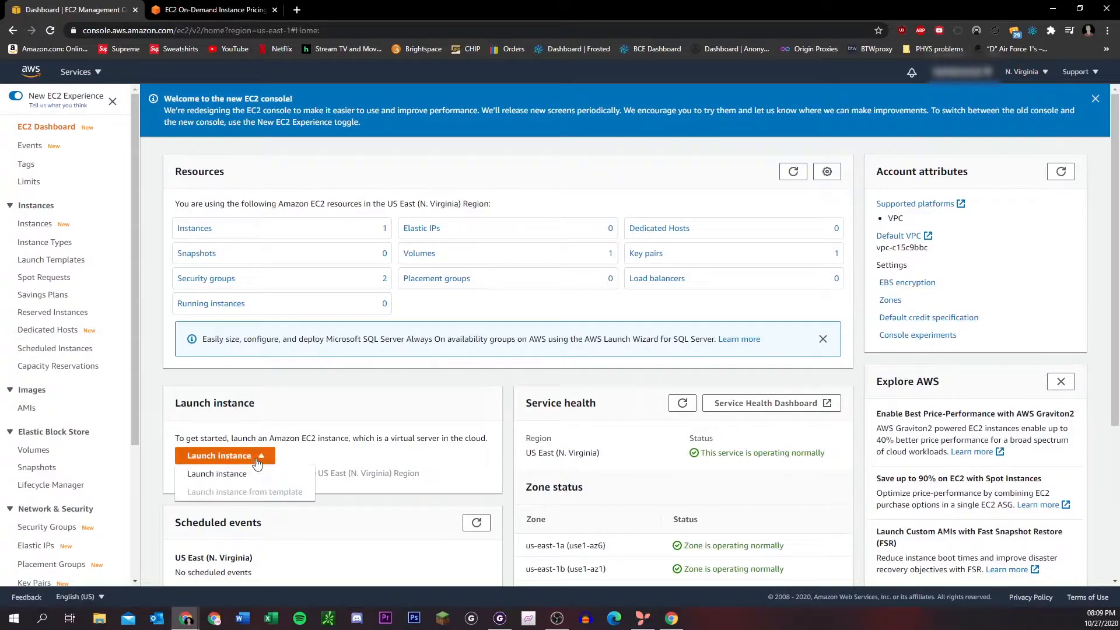
left_click(255, 477)
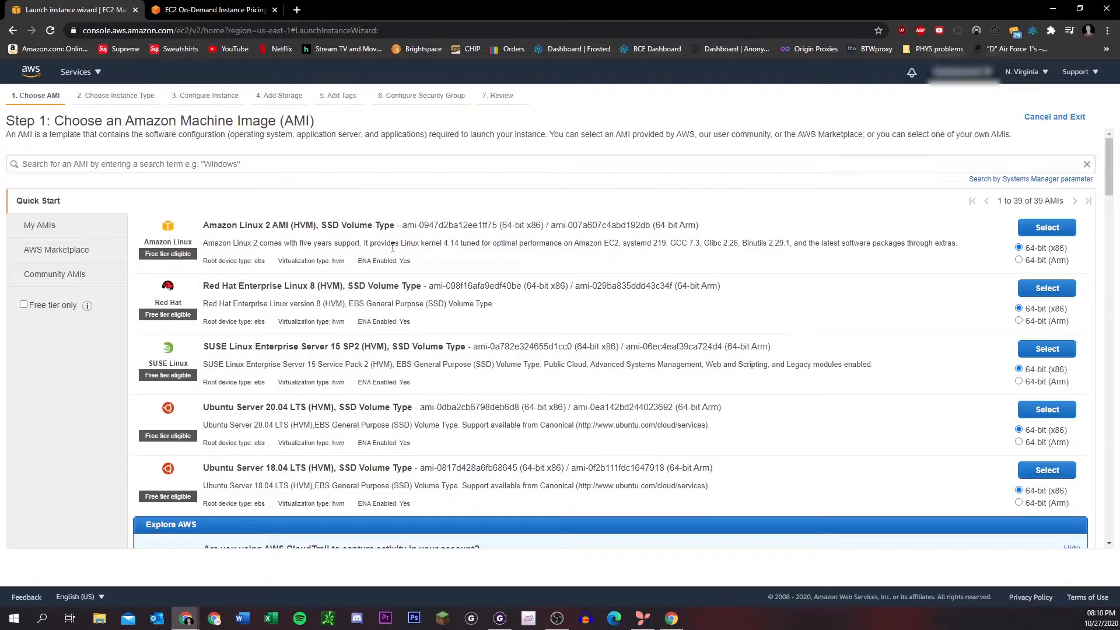
Choose Microsoft Windows Server 2019 Base as the machine image for the new instance.
scroll(350, 263, "down", 8)
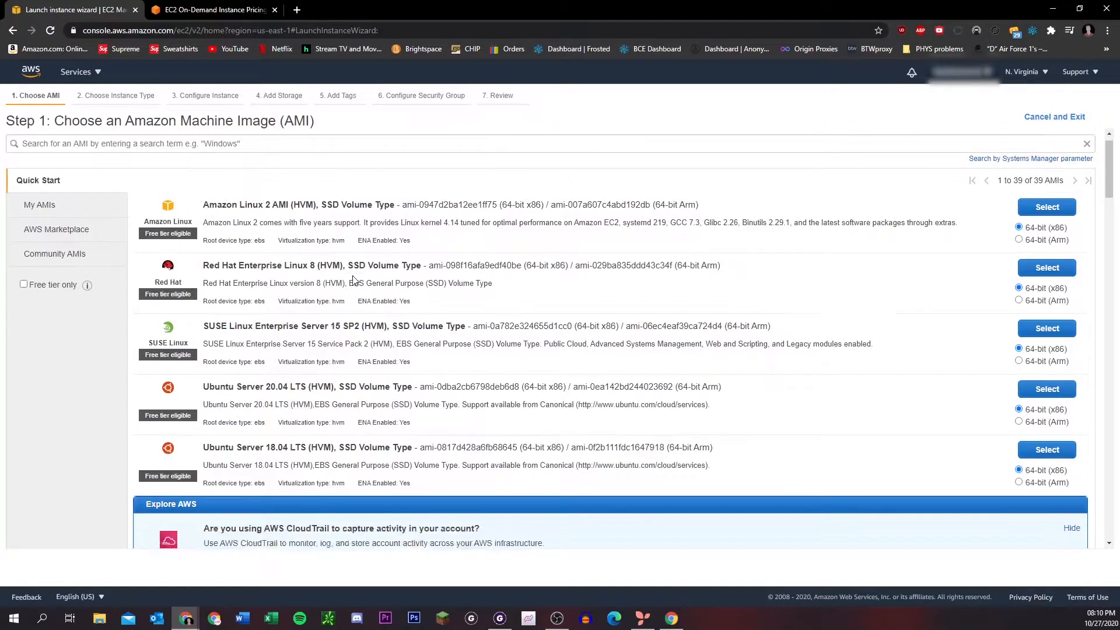
scroll(359, 277, "up", 2)
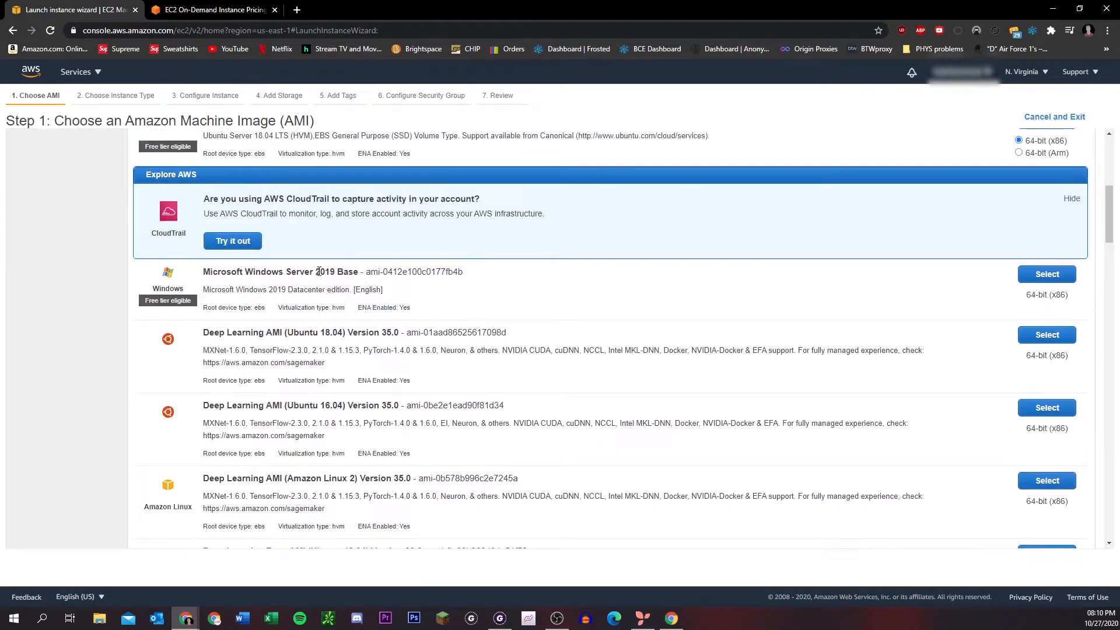
scroll(394, 339, "down", 5)
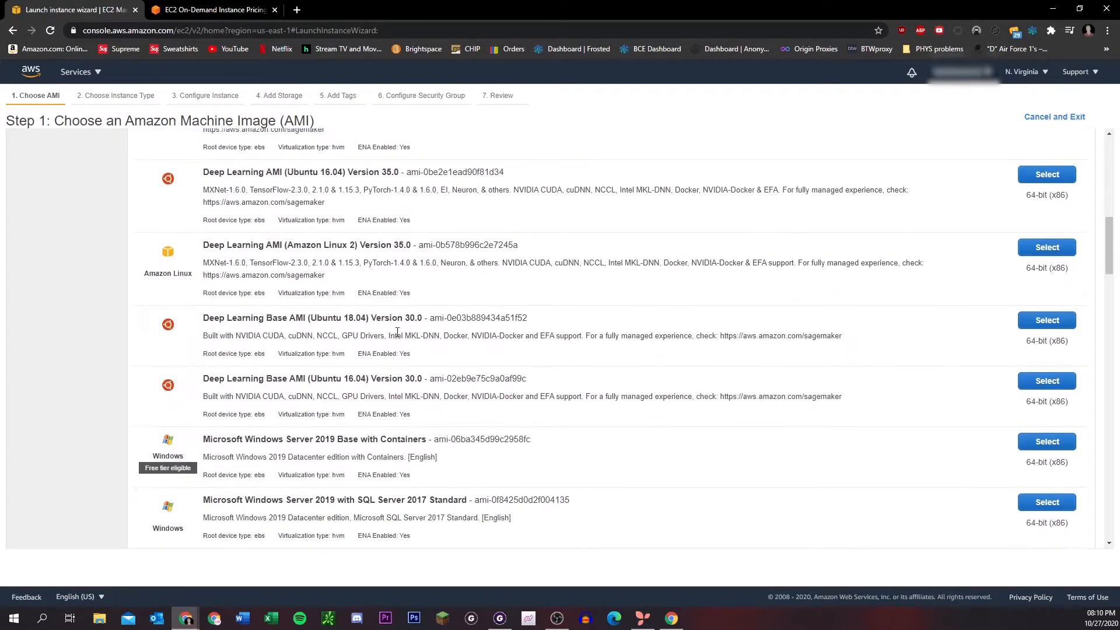
scroll(398, 332, "down", 1)
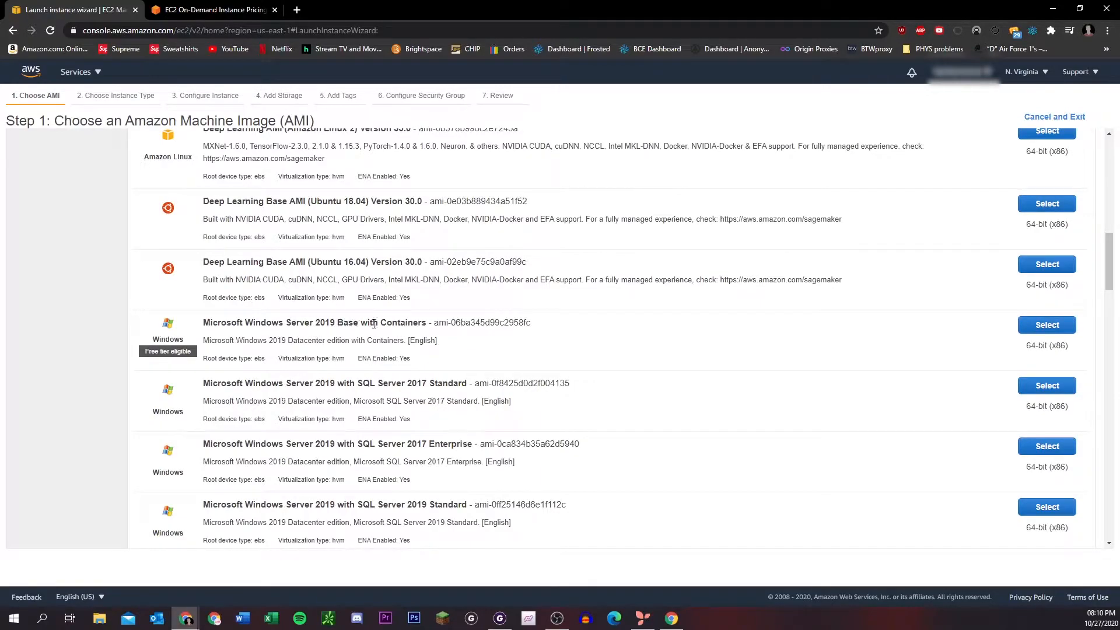
scroll(341, 323, "down", 5)
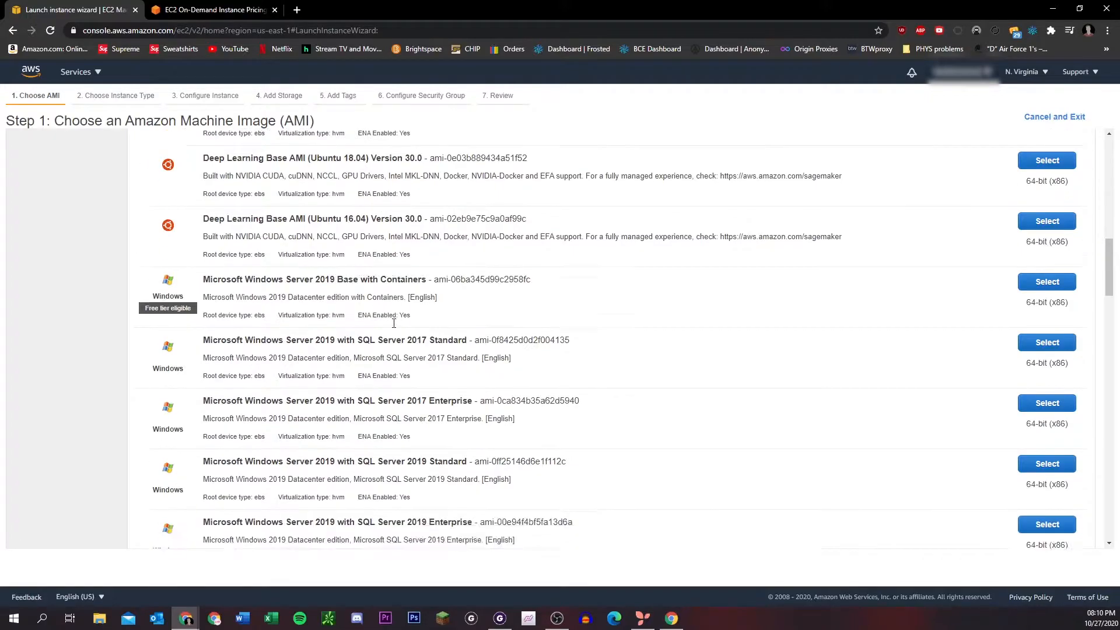
scroll(403, 414, "down", 2)
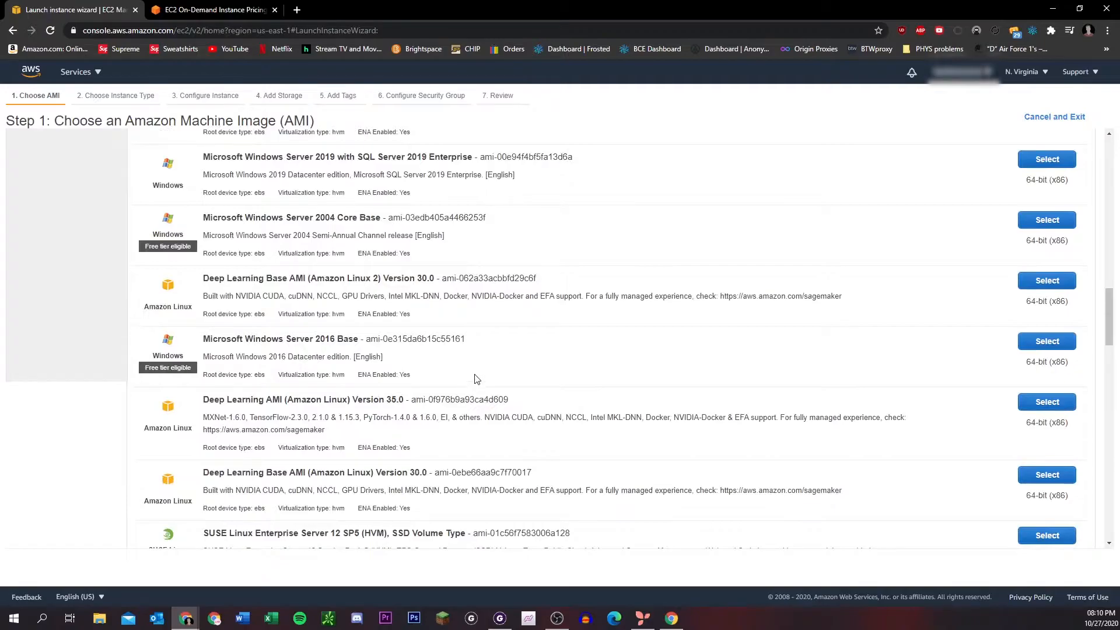
scroll(457, 379, "up", 15)
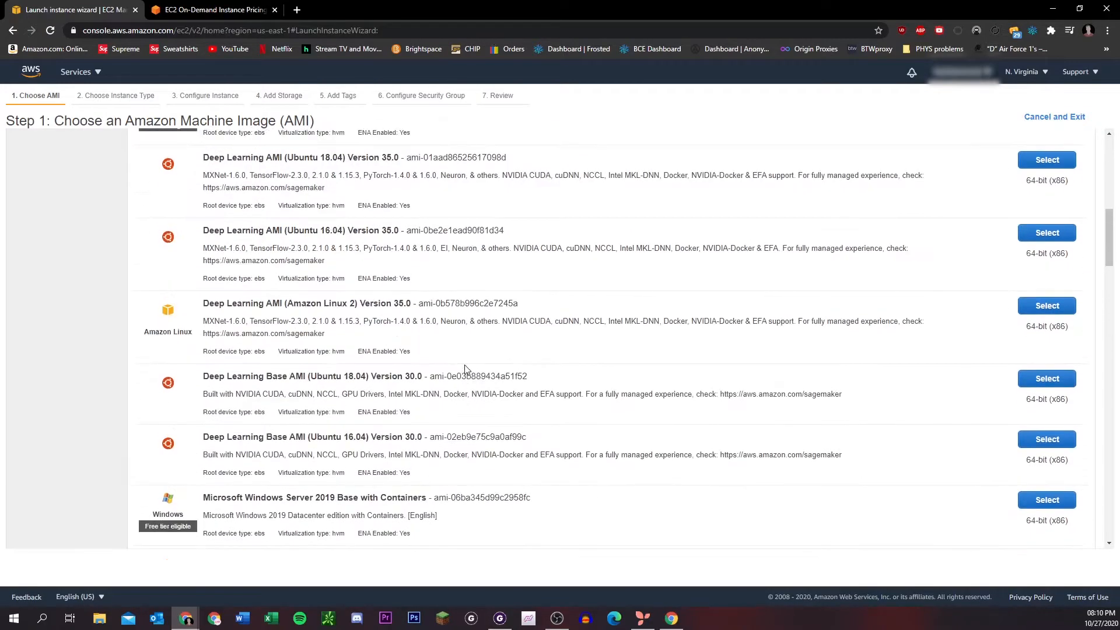
left_click(1046, 335)
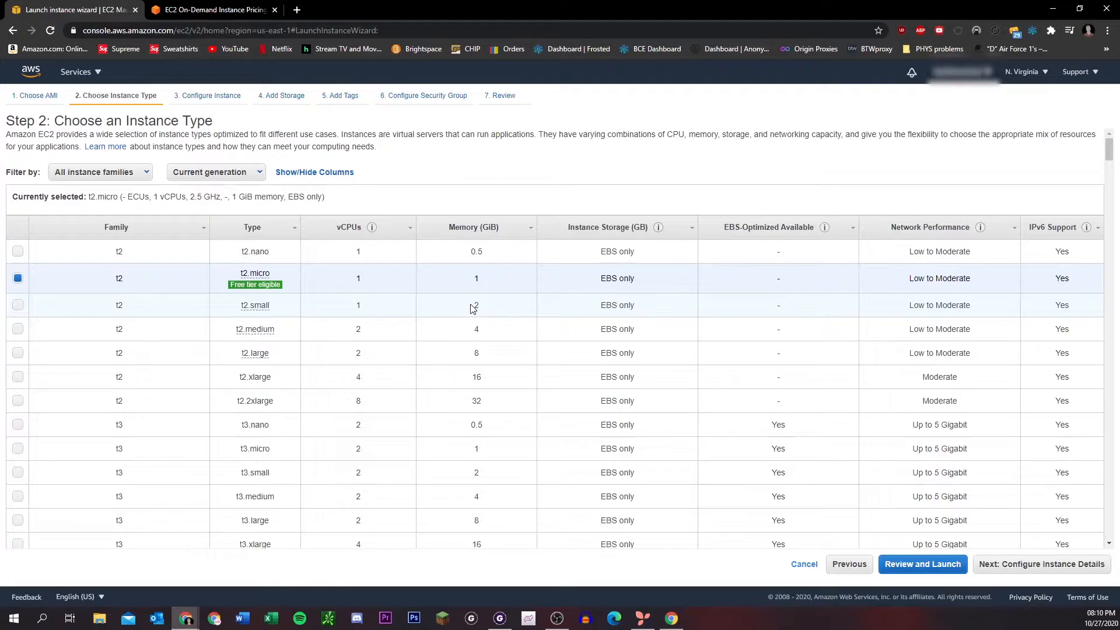
Select m5ad.4xlarge as the instance type.
scroll(375, 313, "down", 15)
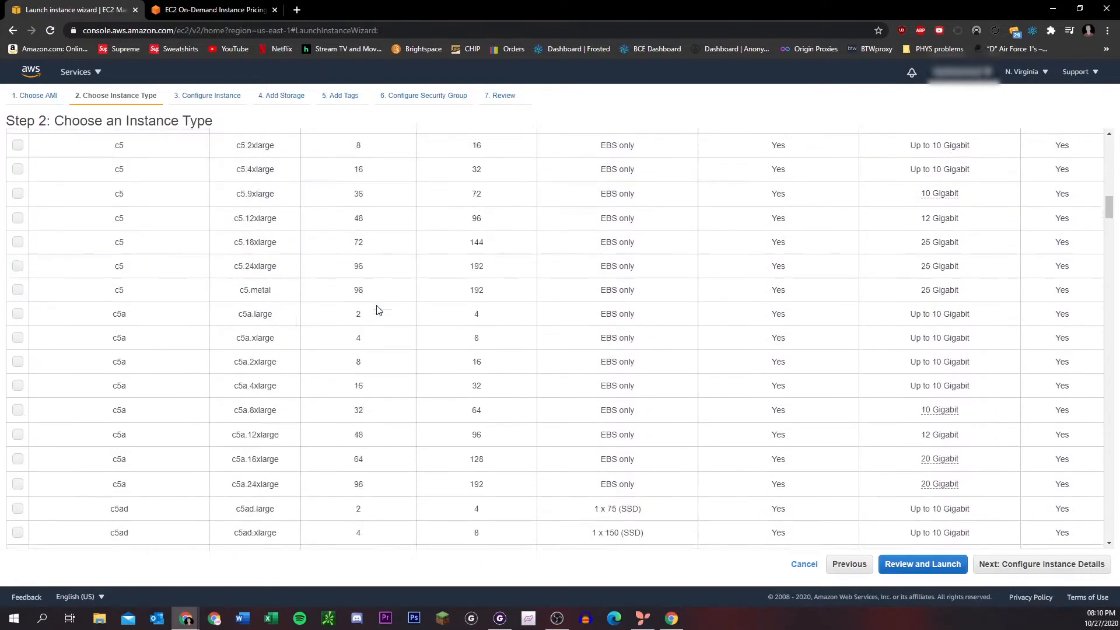
scroll(378, 310, "down", 20)
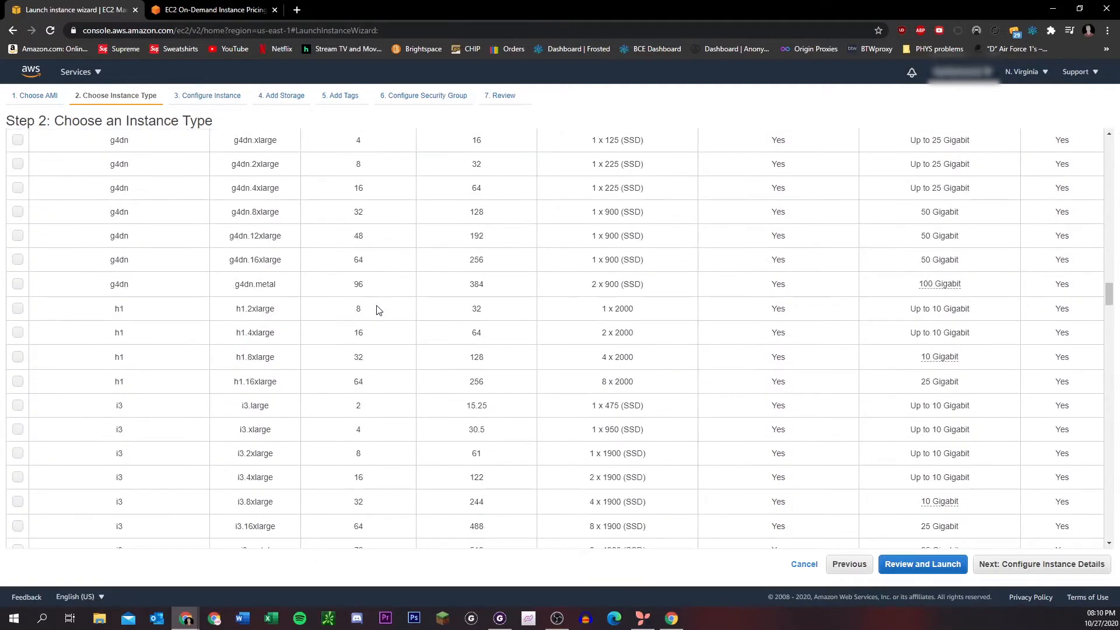
scroll(377, 310, "down", 20)
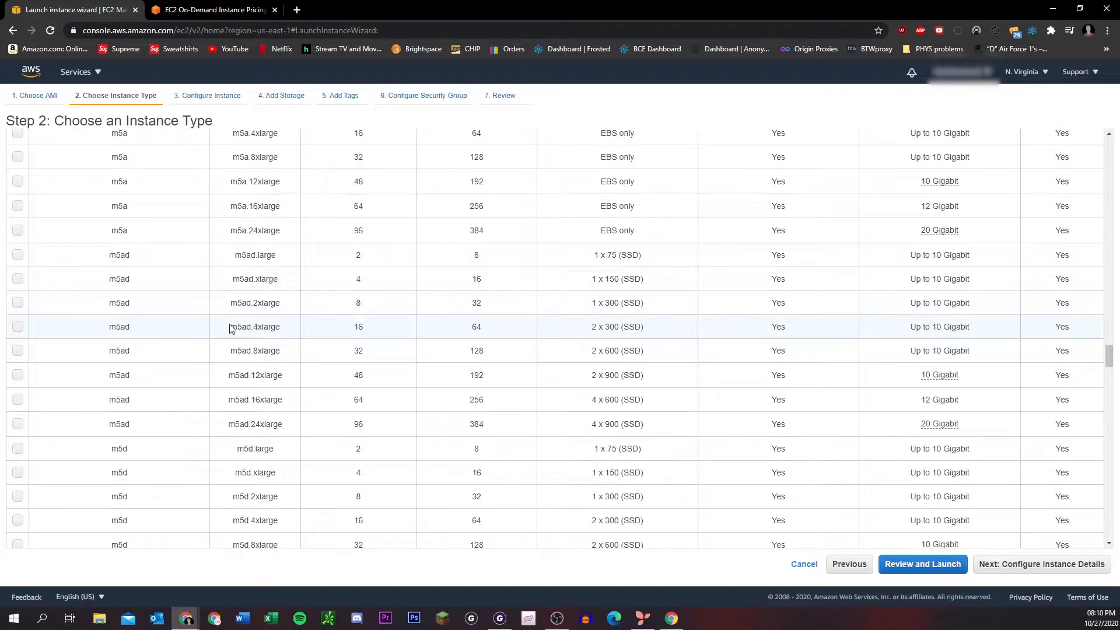
left_click_drag(236, 327, 285, 331)
left_click(284, 330)
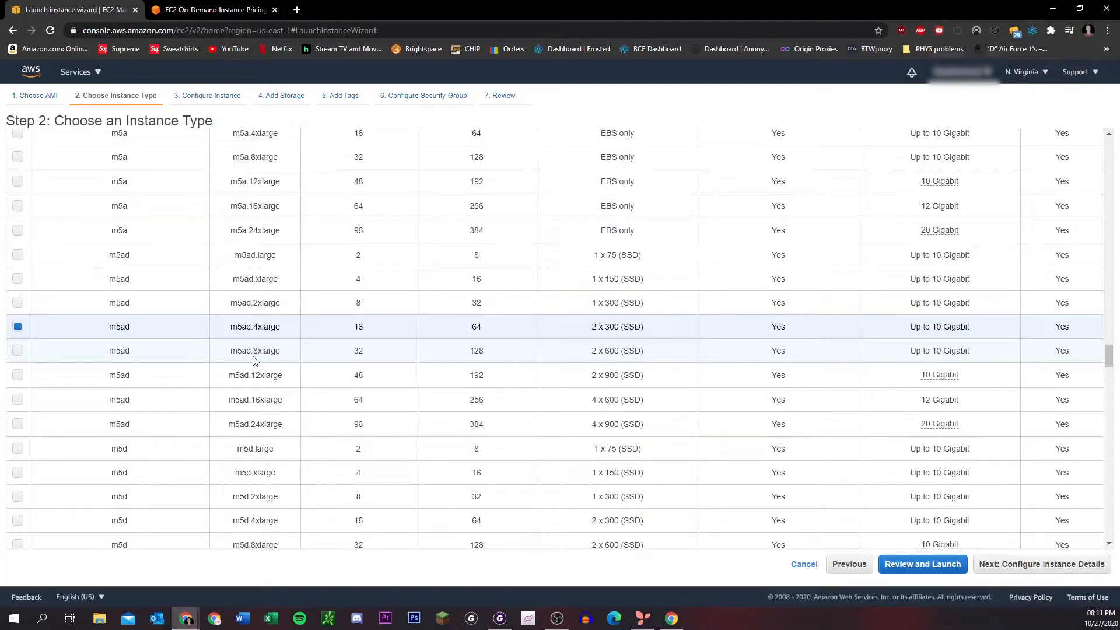
left_click_drag(276, 354, 231, 356)
left_click(292, 350)
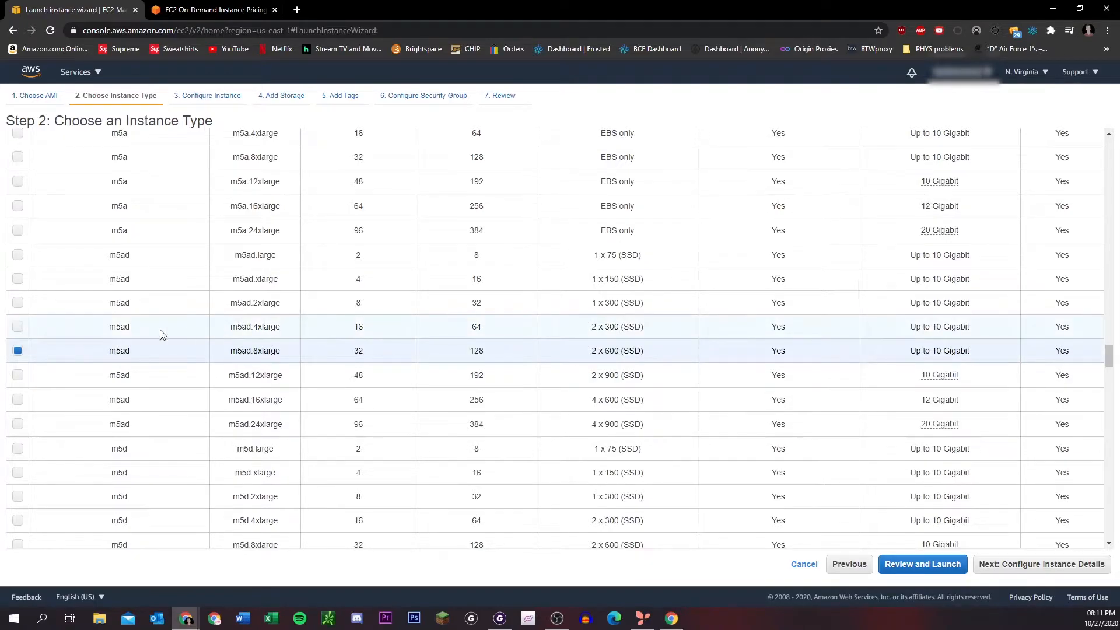
left_click(18, 327)
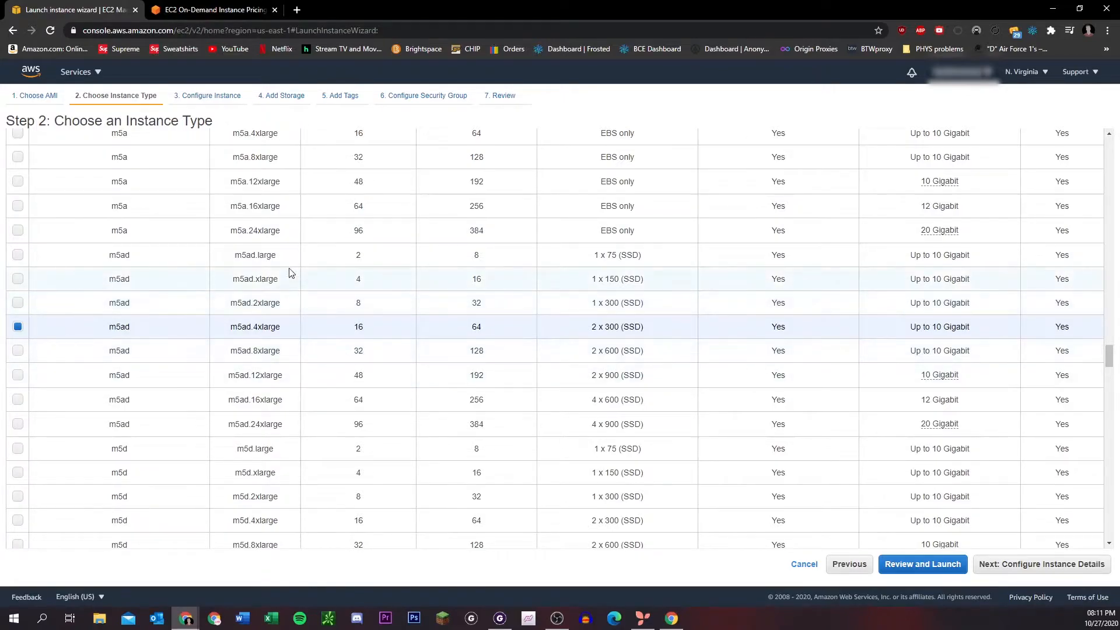
Check the m5ad.4xlarge hourly rate on the EC2 On-Demand pricing page, and proceed through the configuration review to launch.
left_click(227, 13)
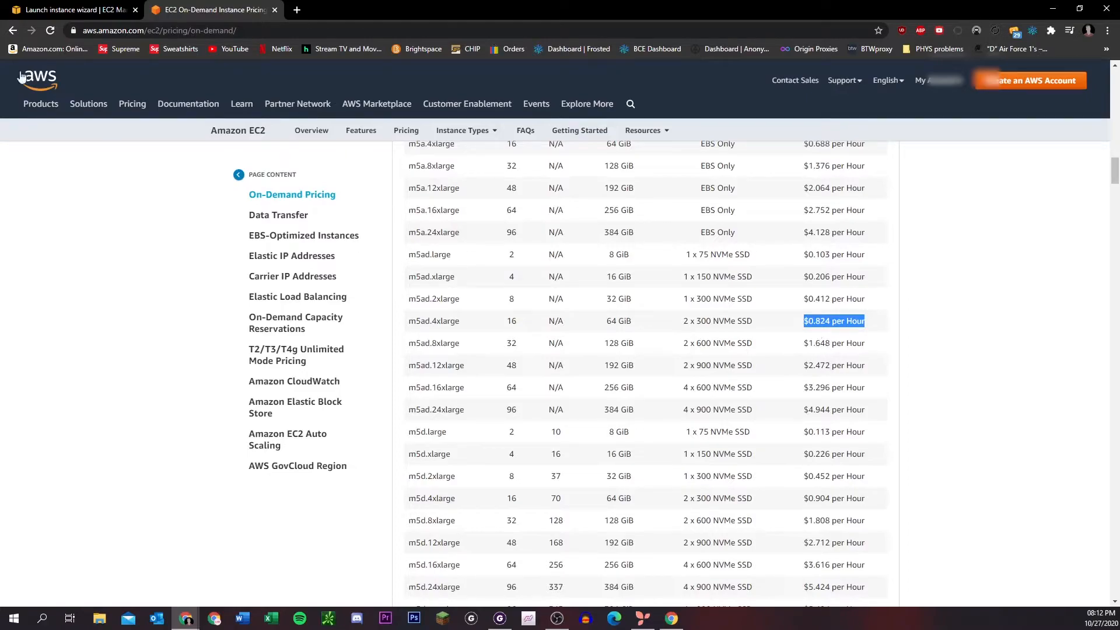
left_click(53, 10)
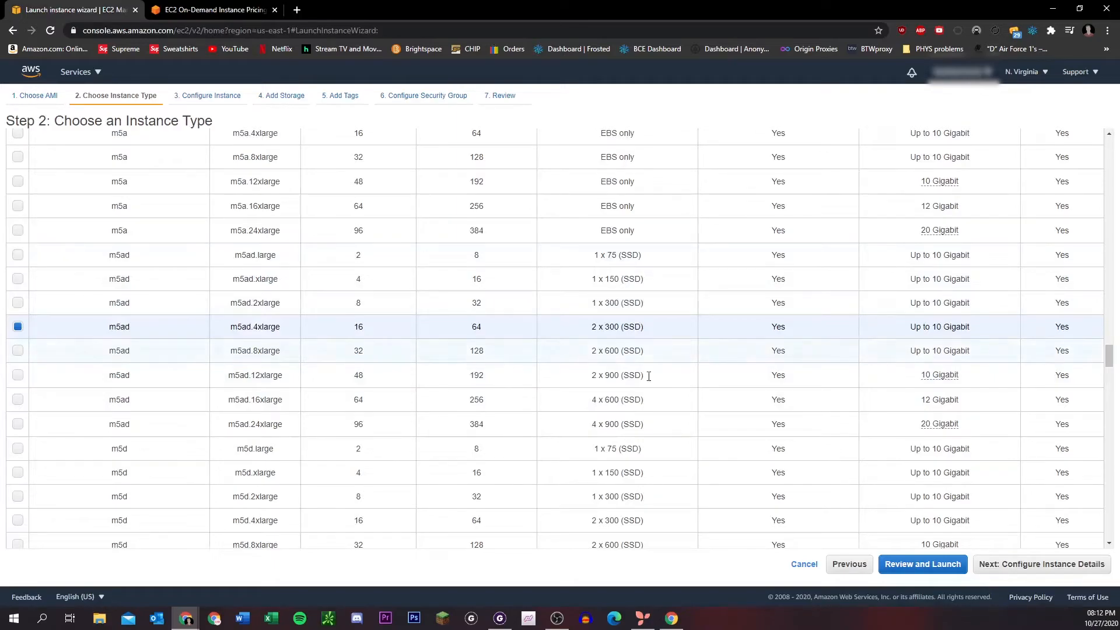
left_click(912, 571)
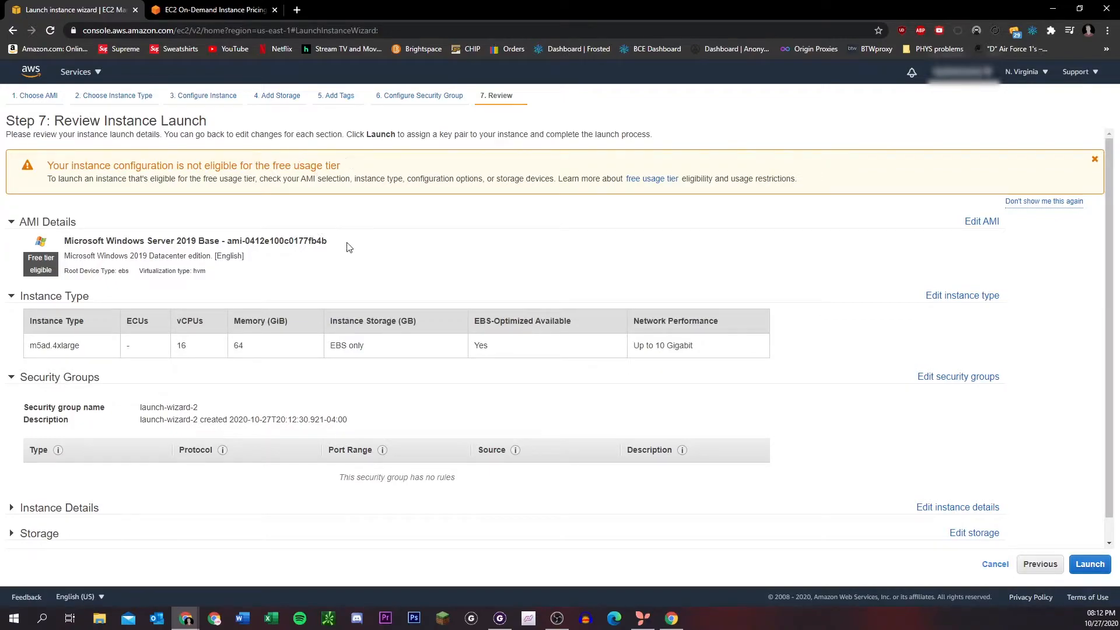
scroll(359, 263, "down", 1)
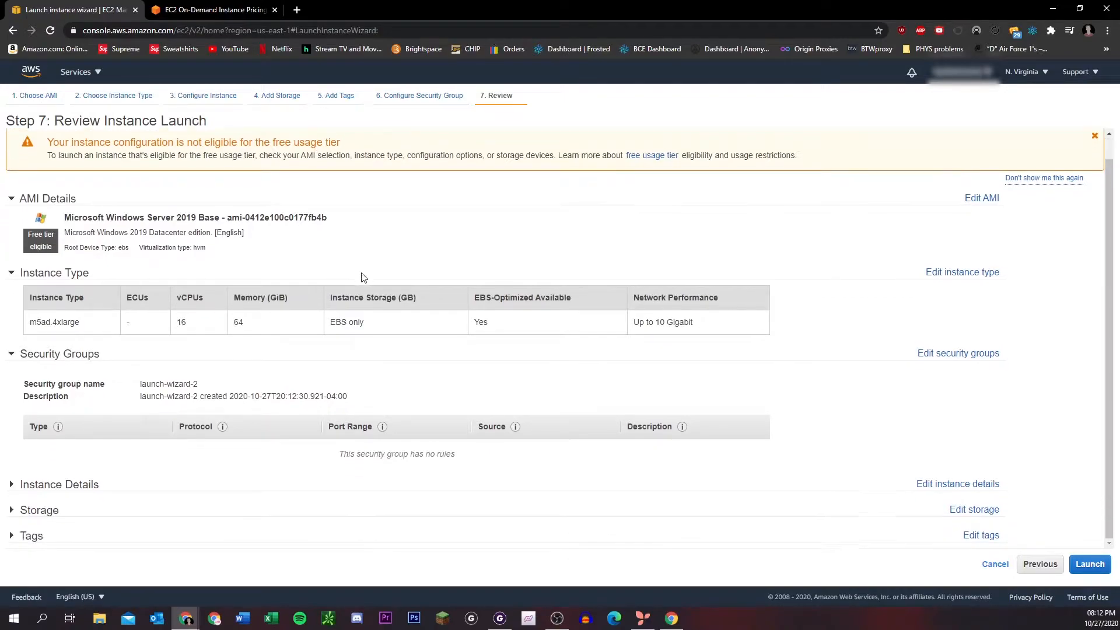
left_click(1083, 567)
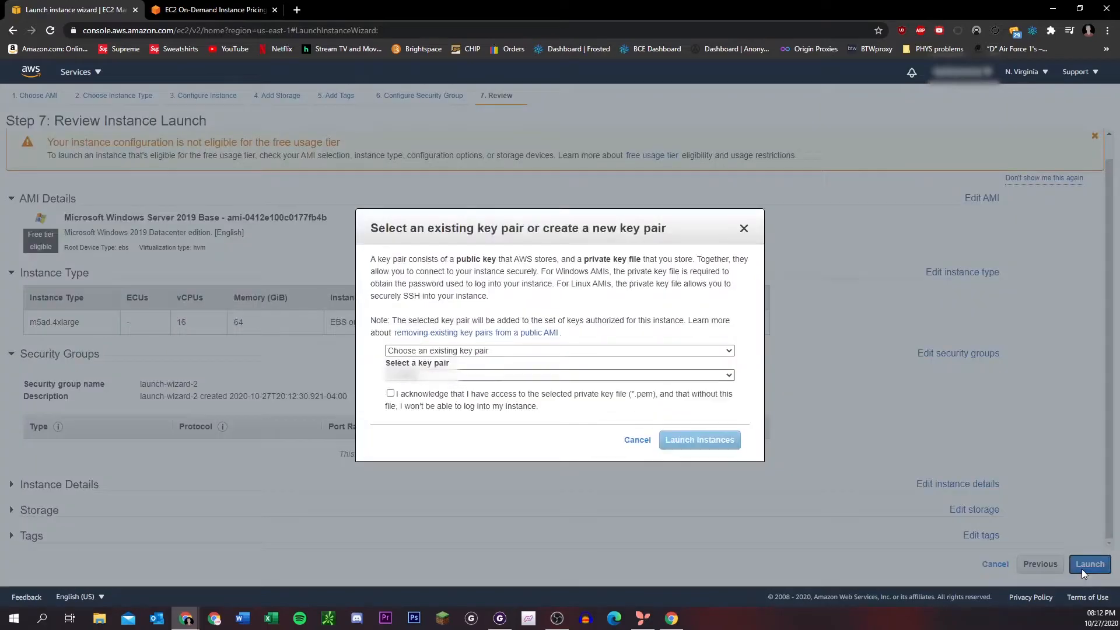
Create and download a new key pair named liamvideo, and launch the instance with it.
left_click(501, 354)
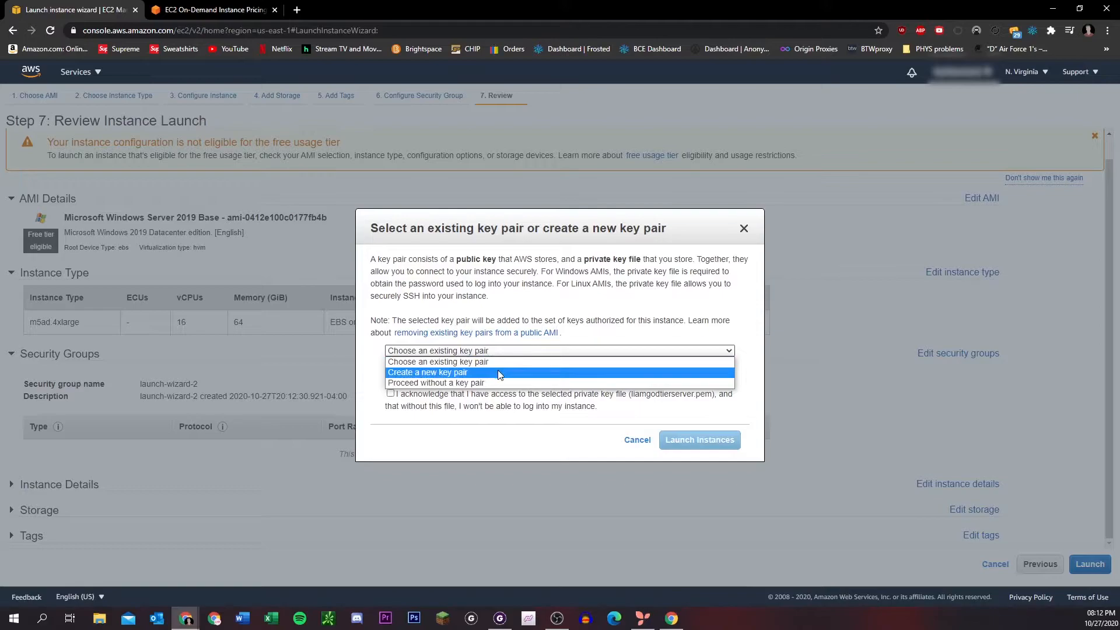
left_click(500, 373)
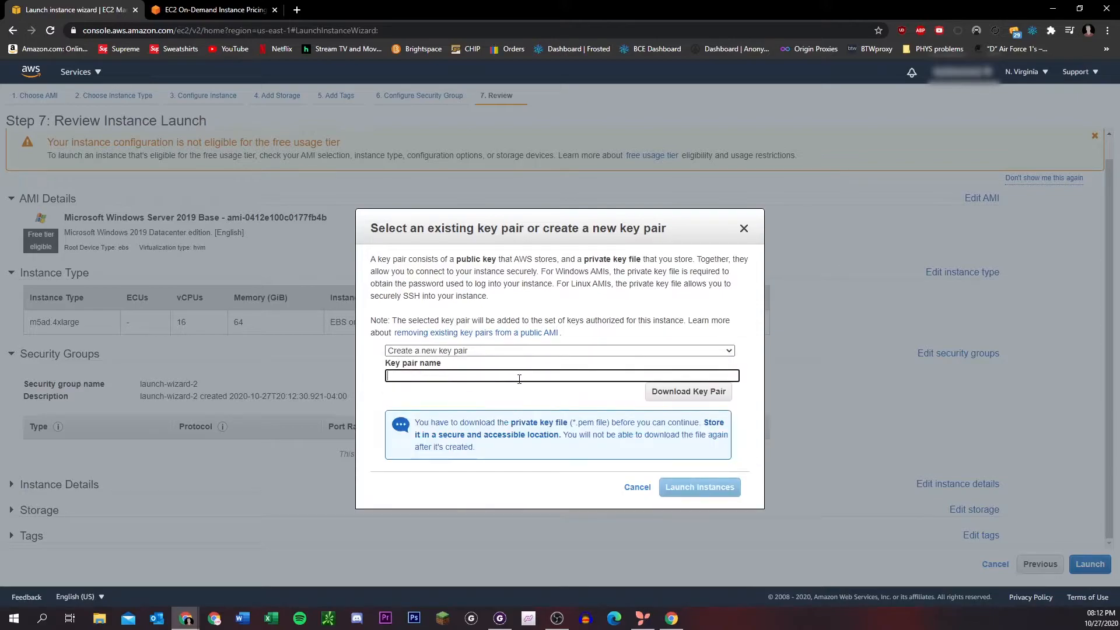
type("liamvideo")
left_click(682, 399)
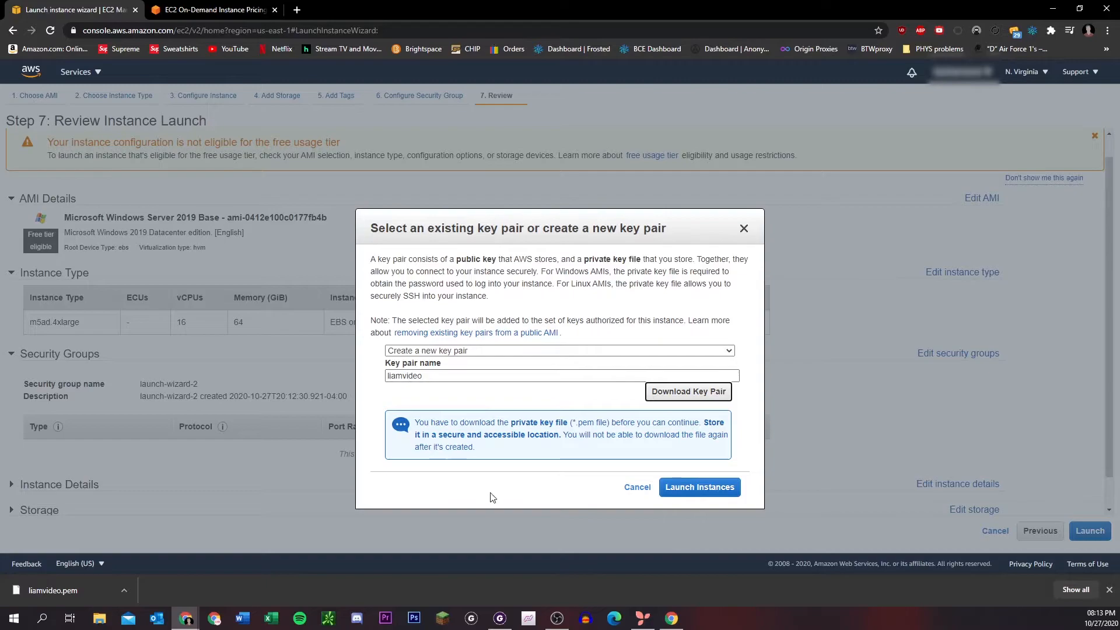
left_click(687, 495)
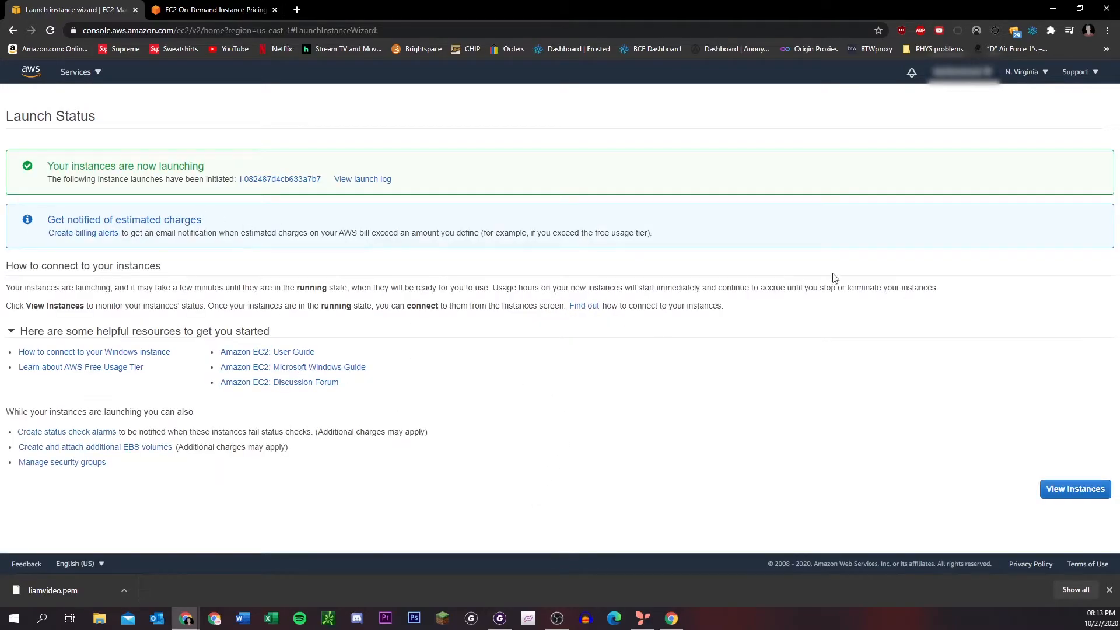
Go to the instances list and open the Windows password retrieval page for the running m5ad.4xlarge instance.
left_click(1075, 493)
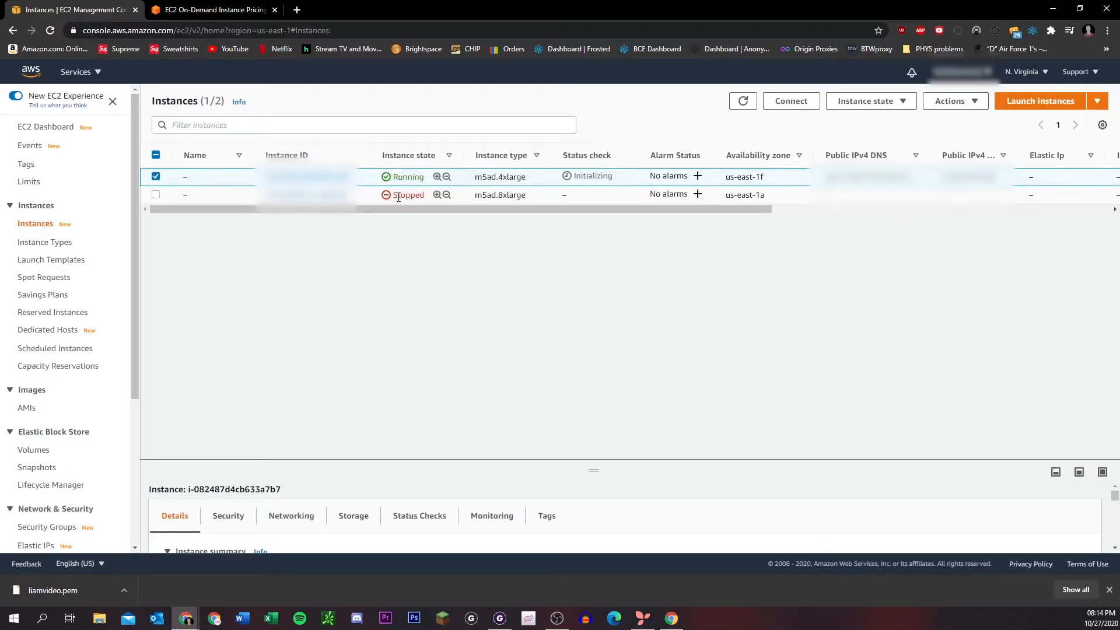
right_click(416, 181)
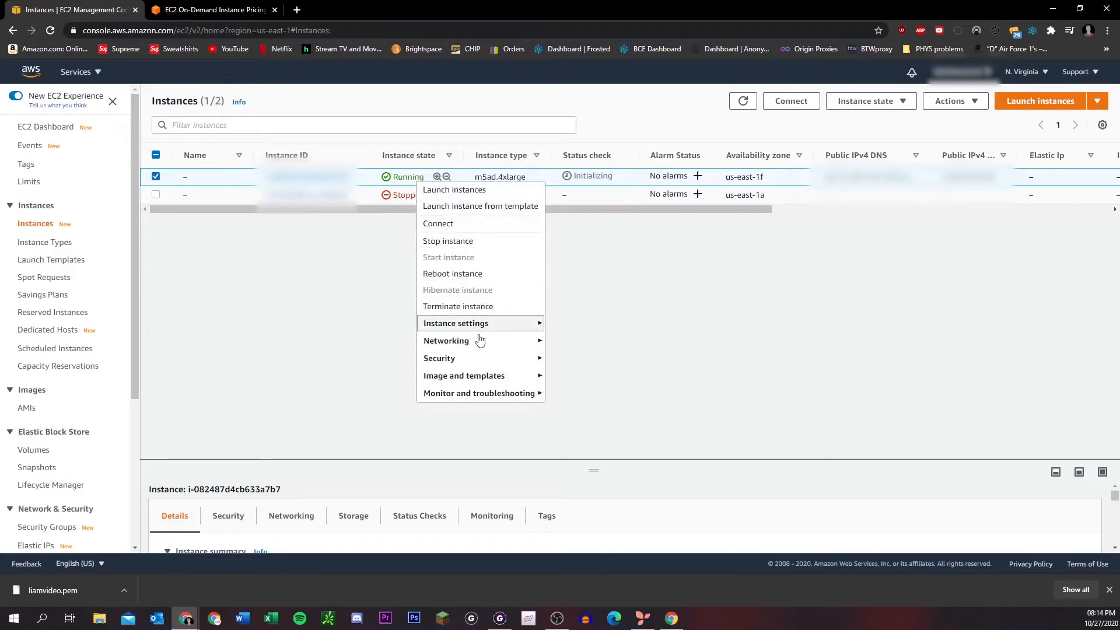
mouse_move(489, 360)
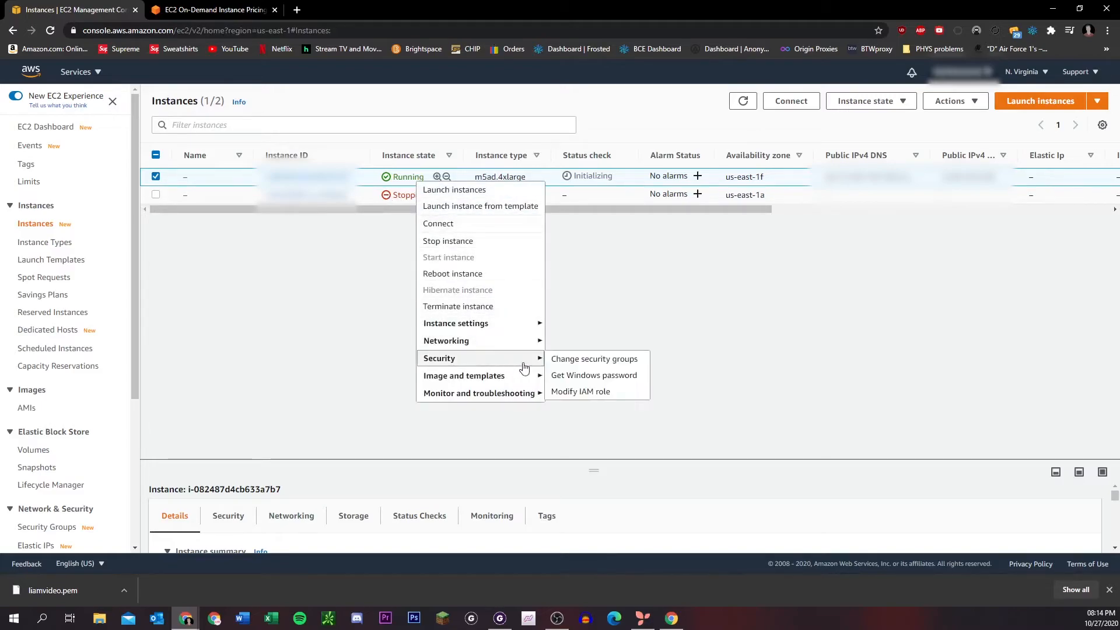
left_click(612, 376)
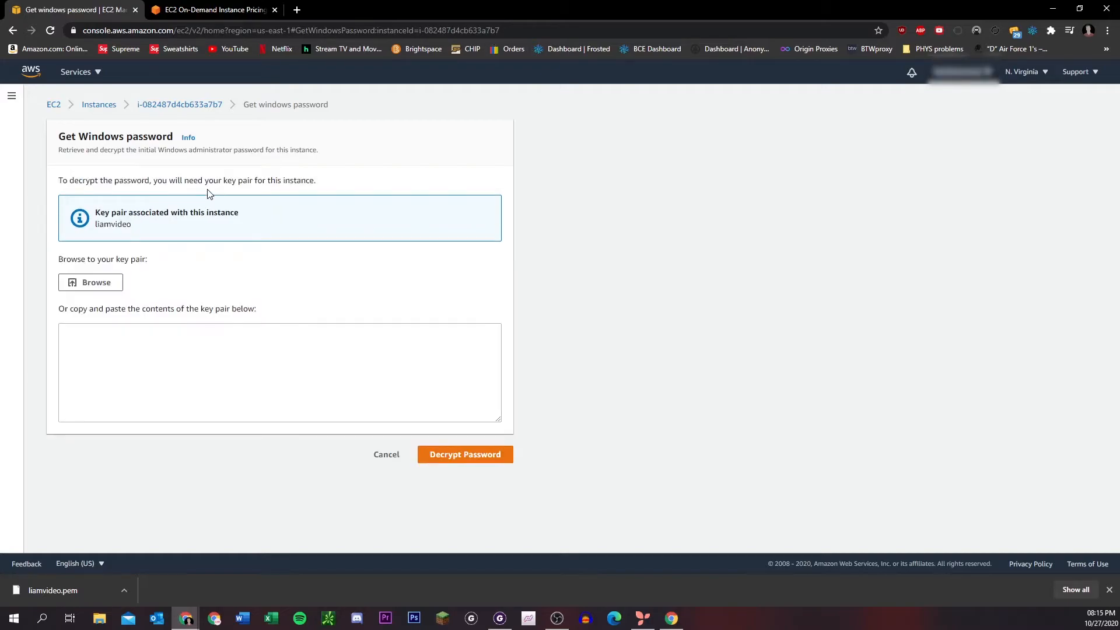
Load the liamvideo.pem key pair from Downloads and decrypt the instance's administrator password.
left_click(108, 284)
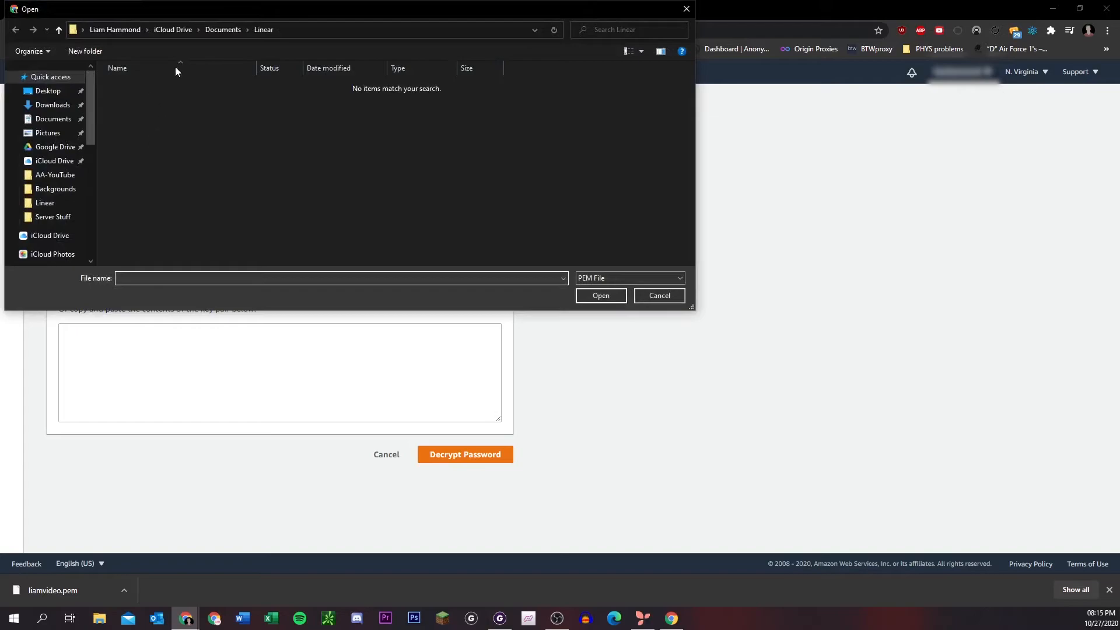
left_click(41, 105)
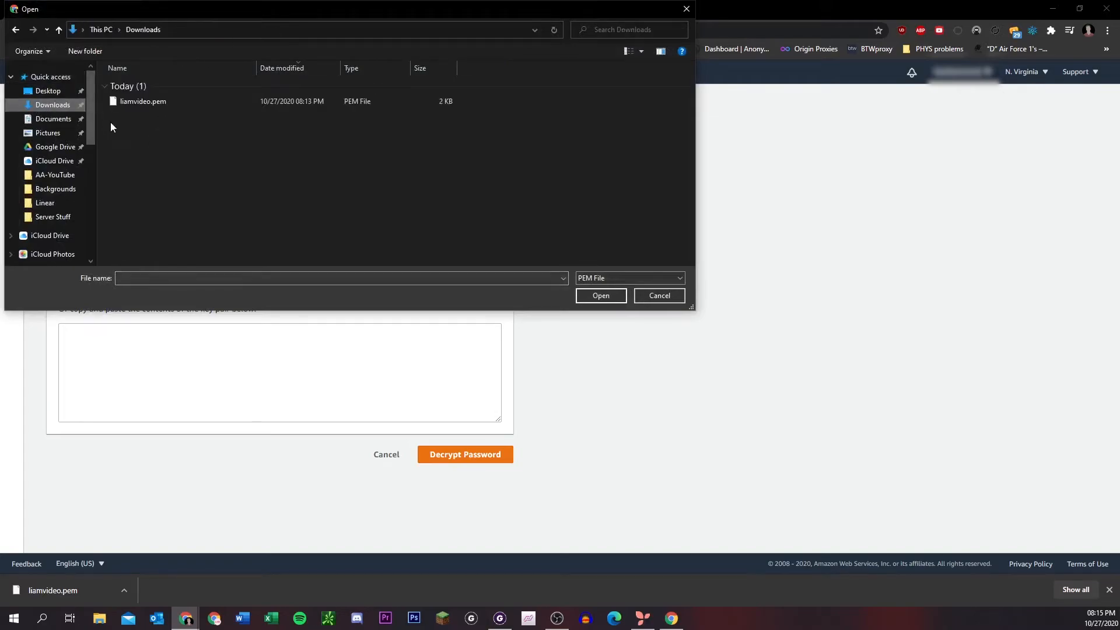
left_click(138, 104)
left_click(590, 300)
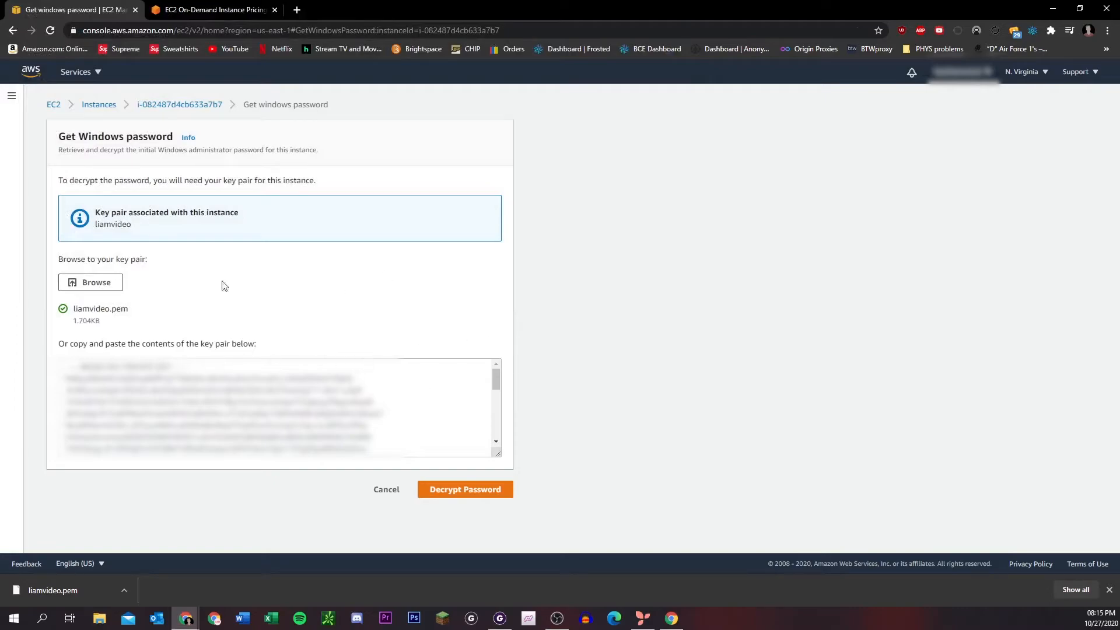
left_click(488, 493)
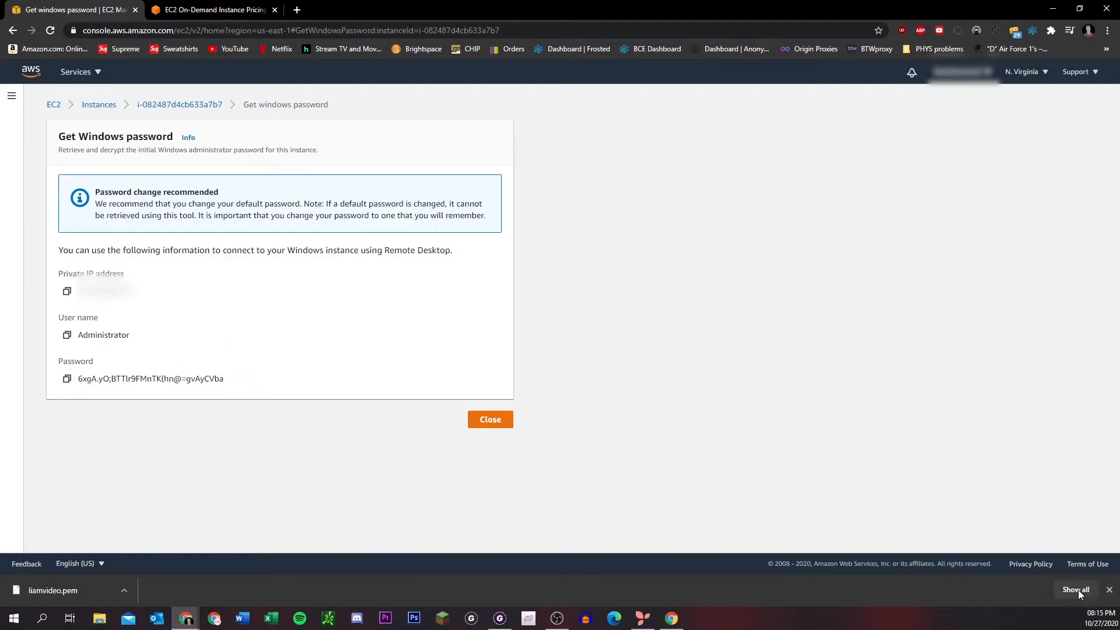
left_click(1109, 589)
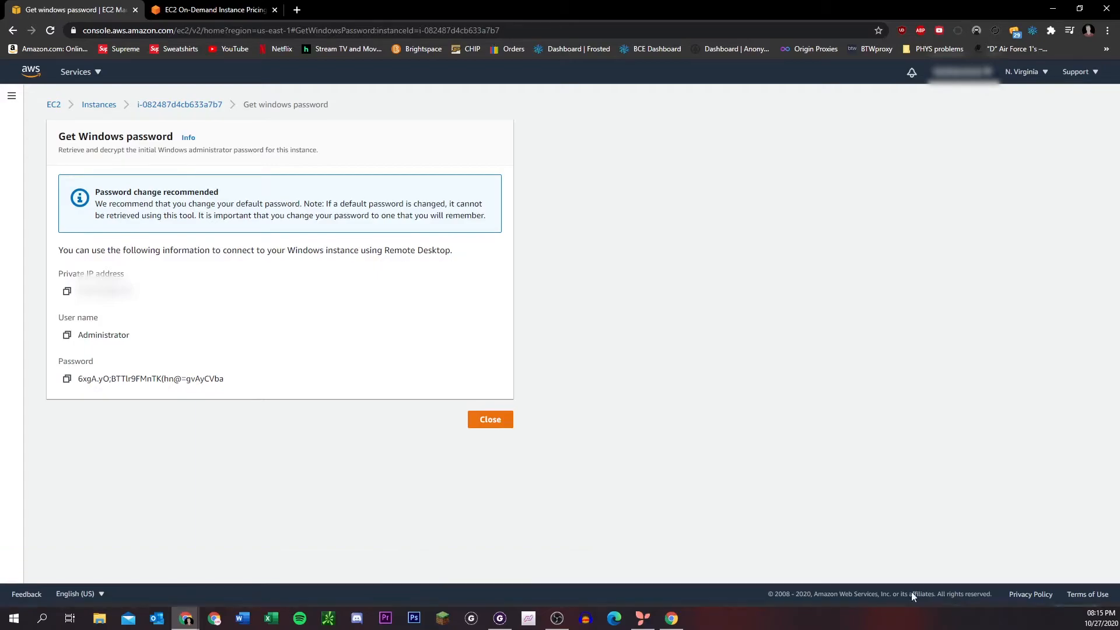
Copy the decrypted administrator password into a blank Notepad document and minimize Notepad.
left_click(48, 624)
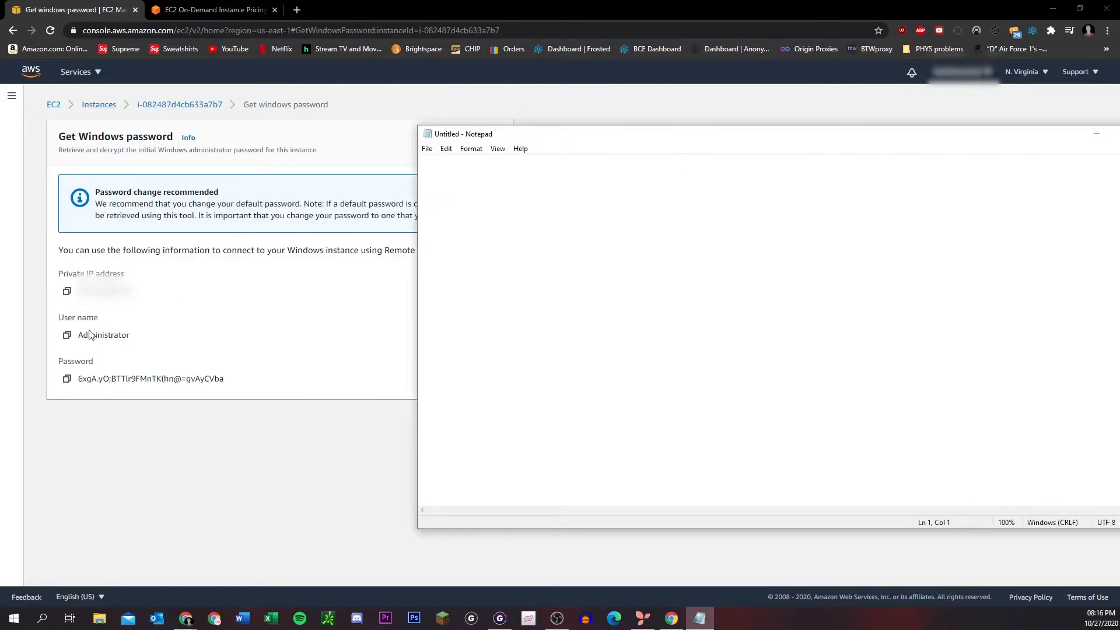
left_click(67, 379)
left_click(700, 618)
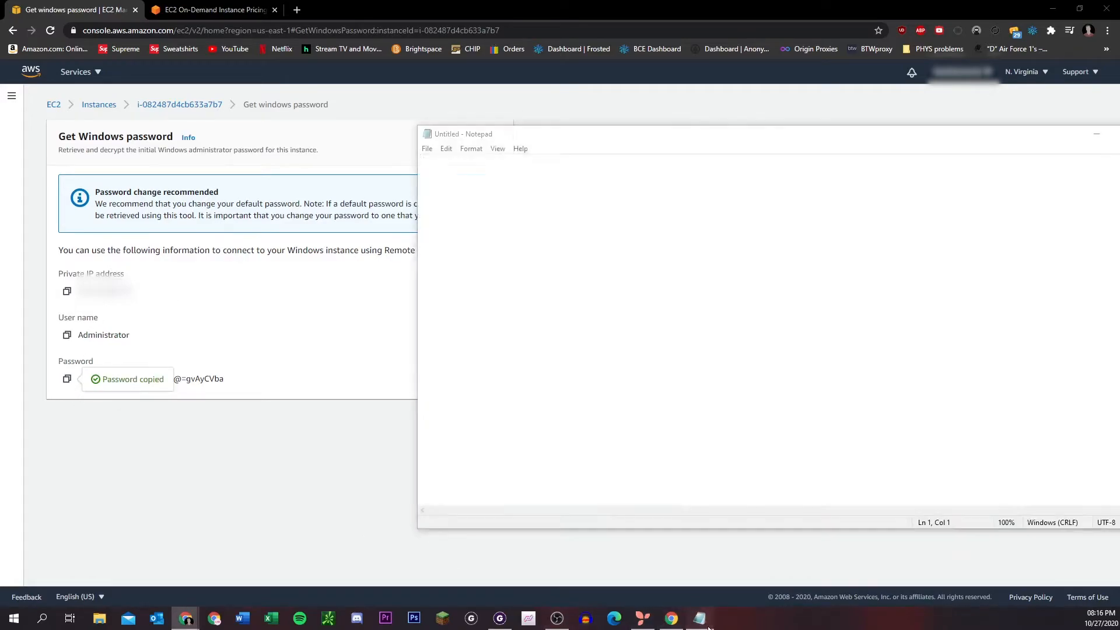
key("ctrl+v")
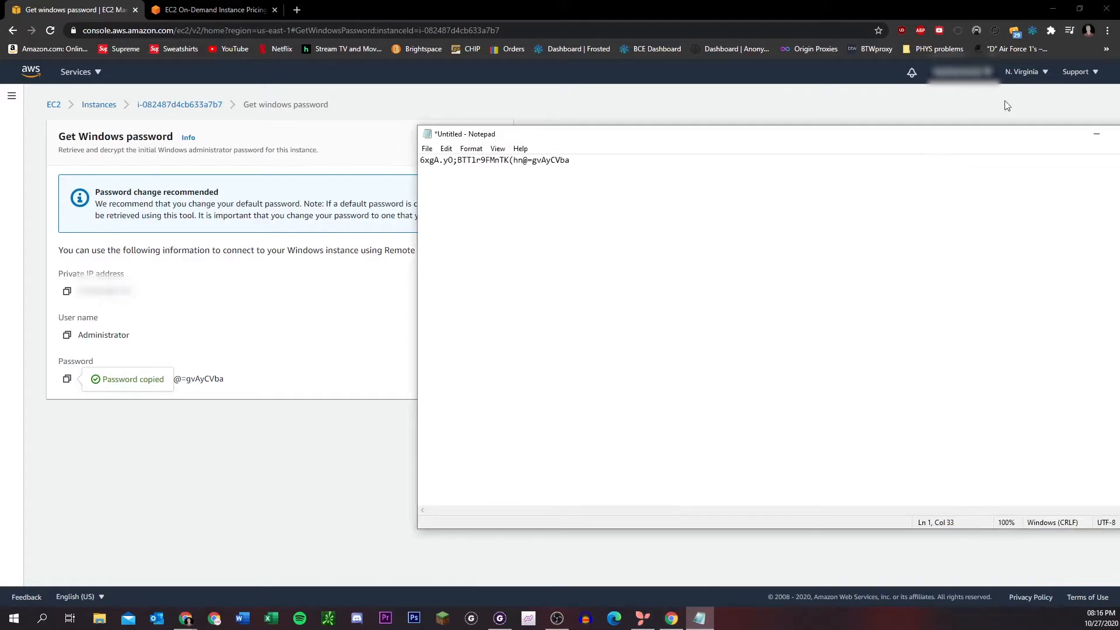
left_click_drag(1020, 135, 919, 150)
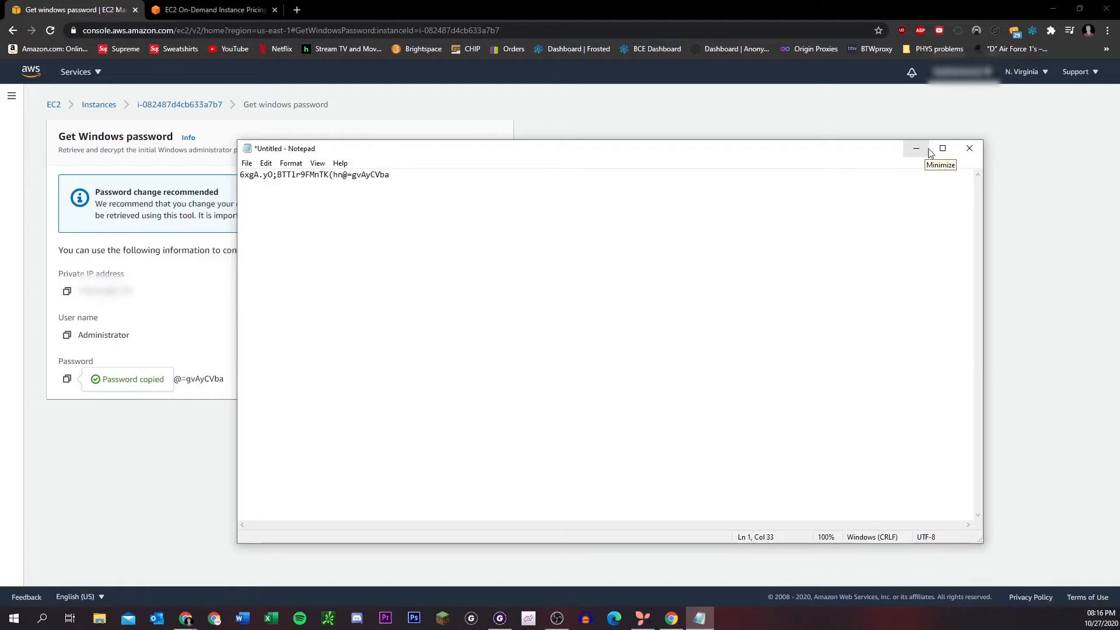
left_click(919, 151)
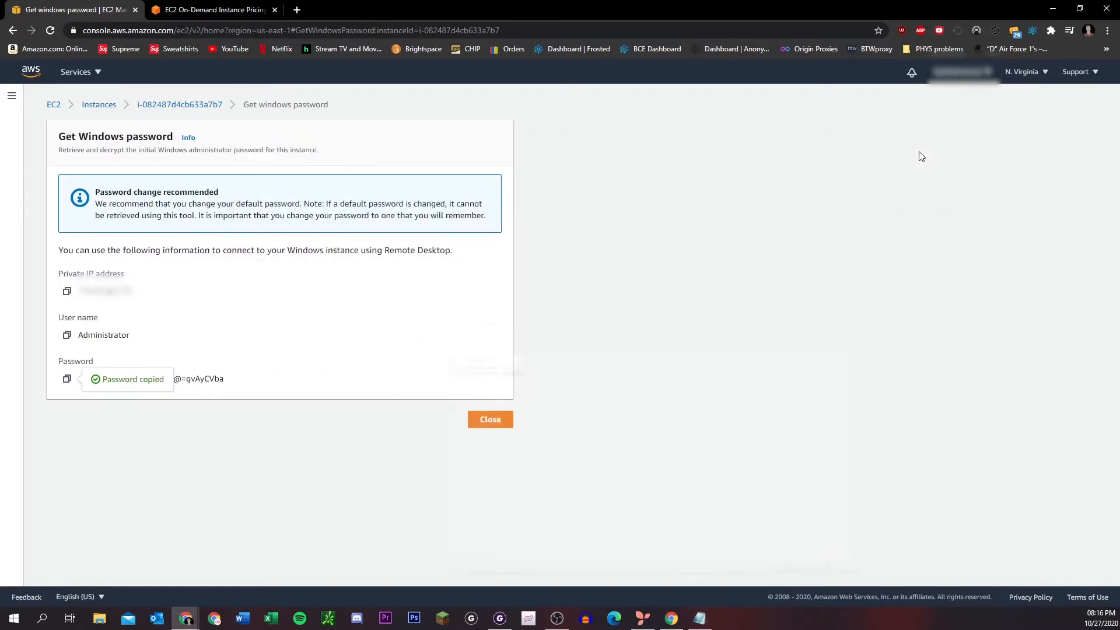
Open the connection options for the running m5ad.4xlarge instance and download its remote desktop file for the RDP client.
left_click(490, 420)
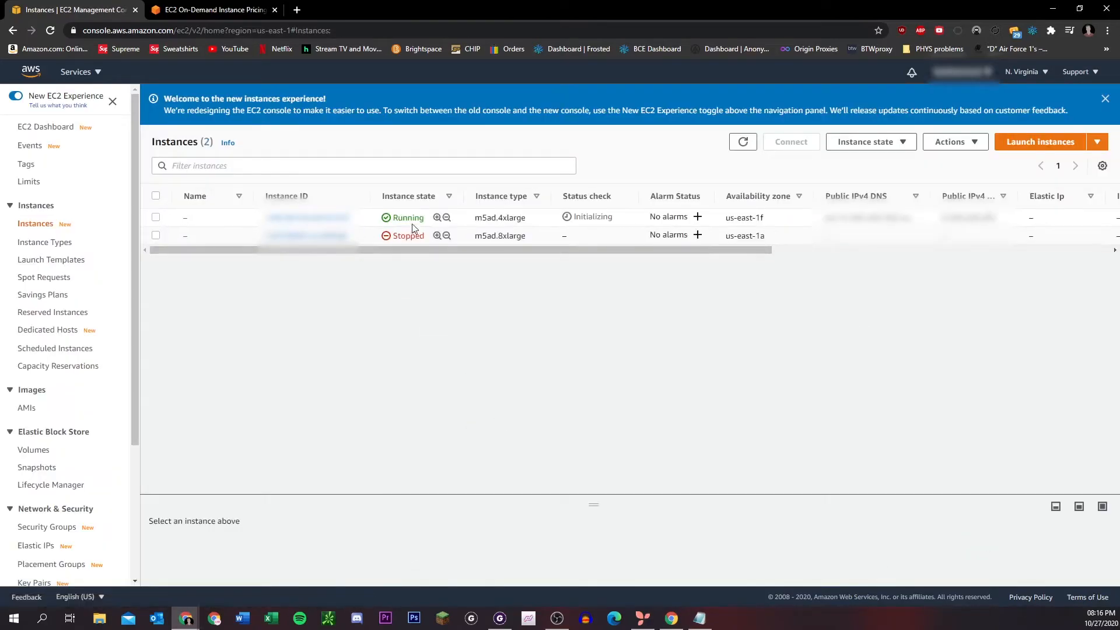
right_click(399, 217)
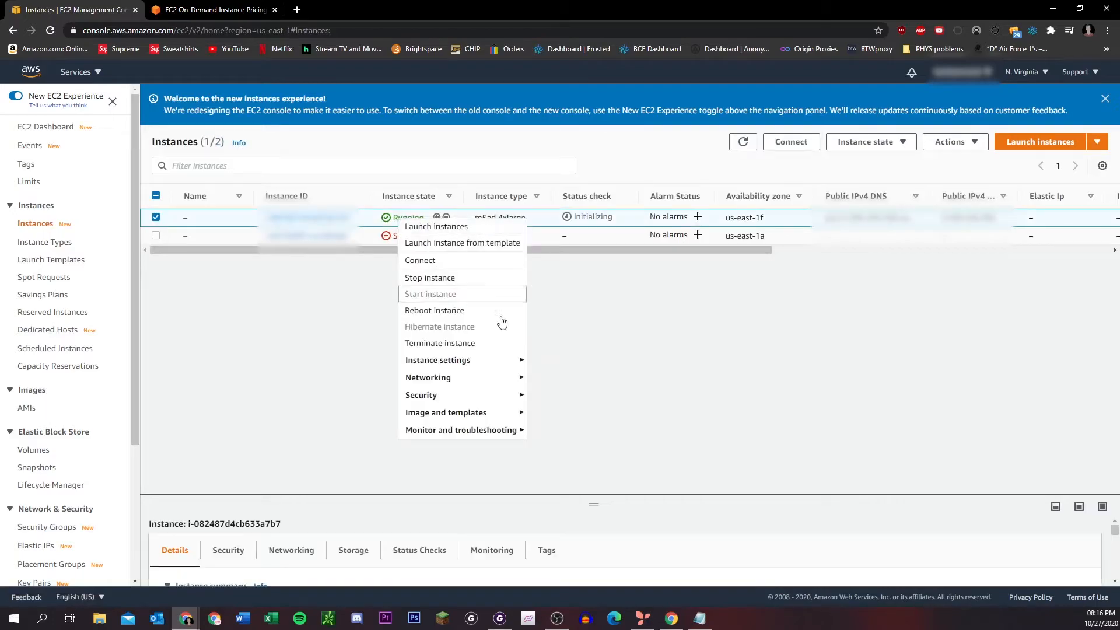
left_click(437, 264)
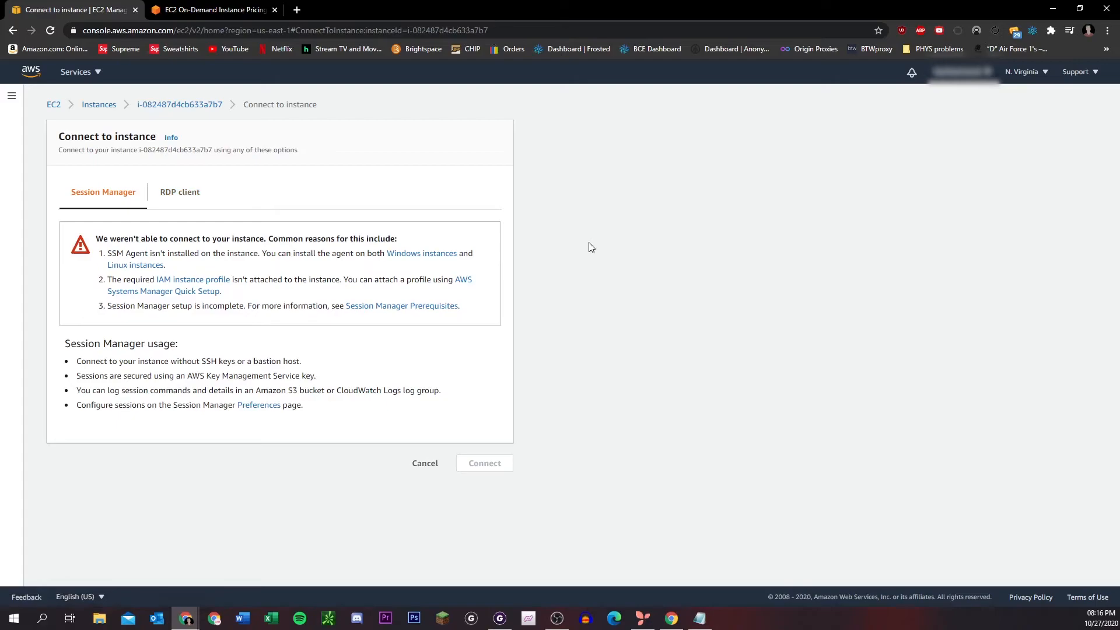
left_click(188, 192)
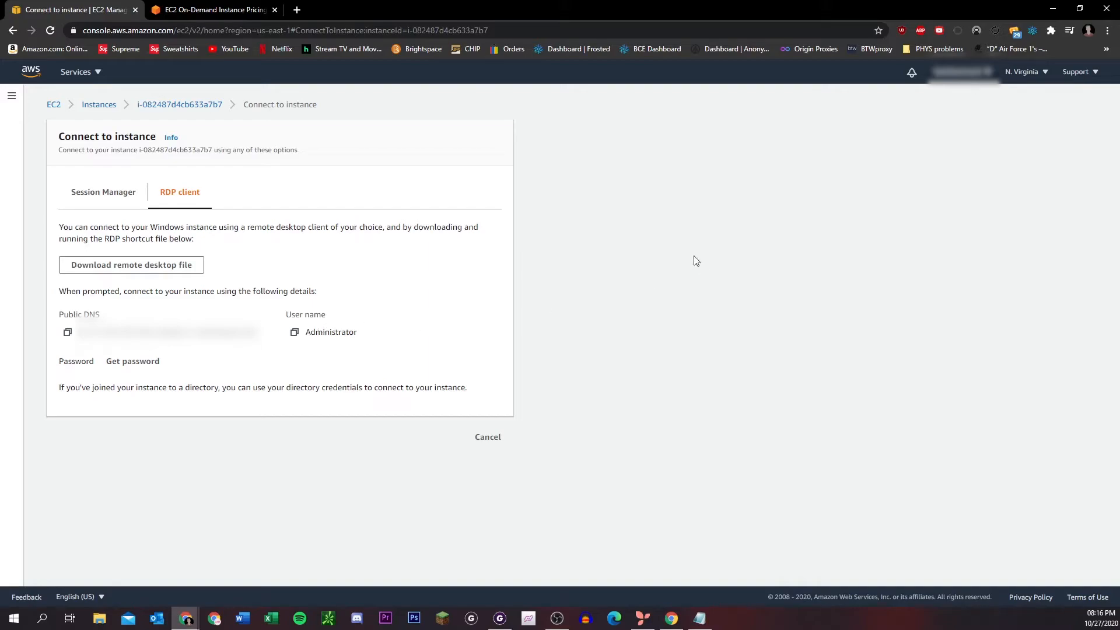
left_click(115, 267)
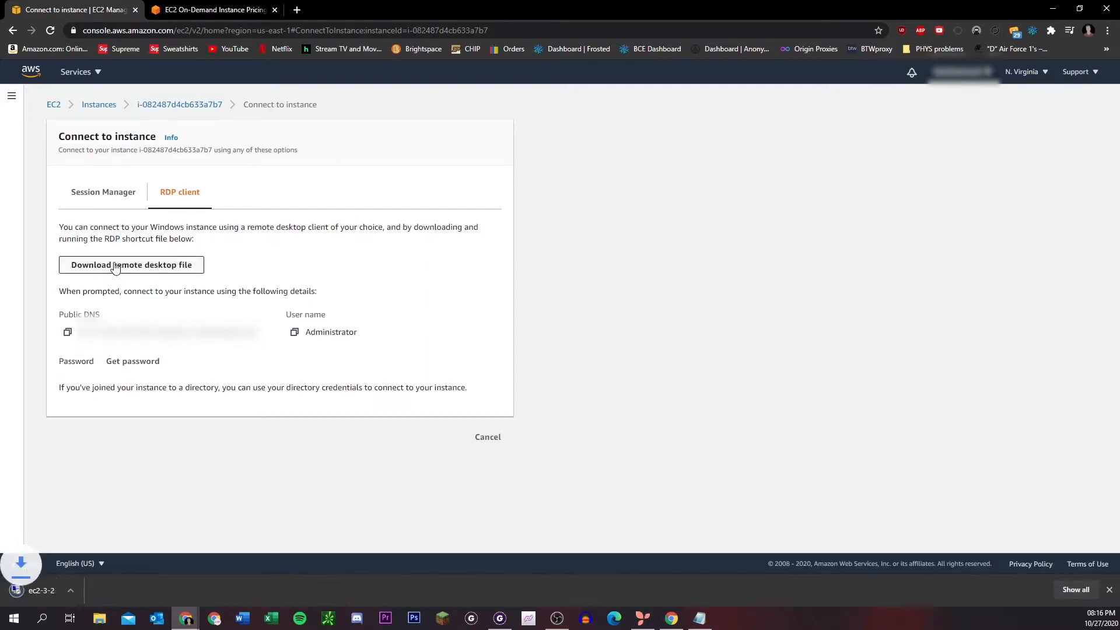
Open the downloaded remote desktop file, accept the unknown publisher, and sign in as Administrator with the account password.
left_click(82, 588)
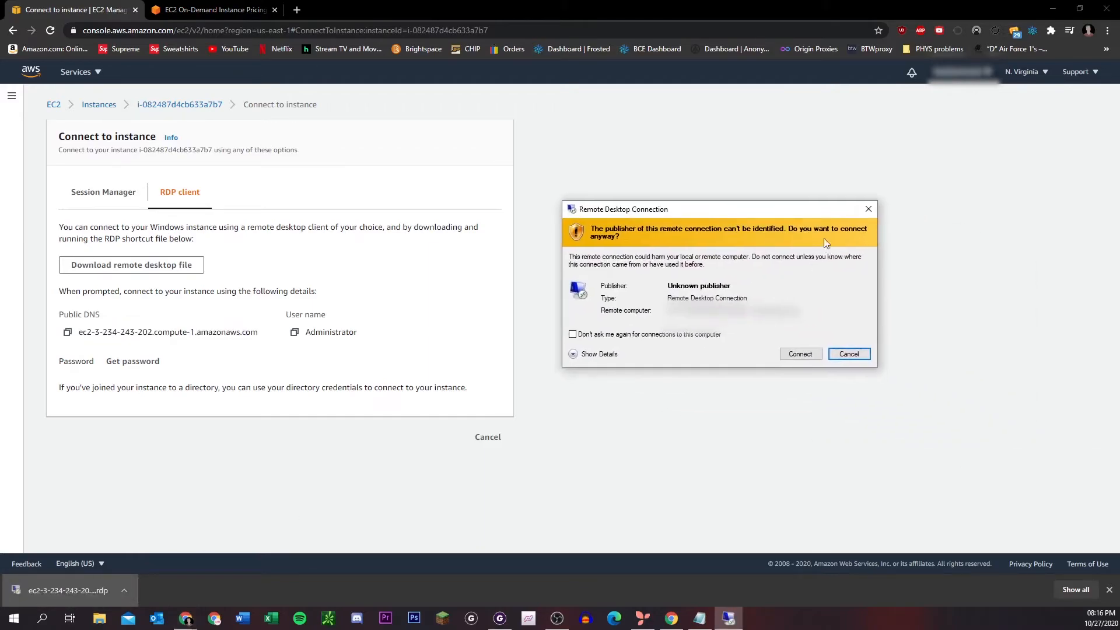
left_click(800, 354)
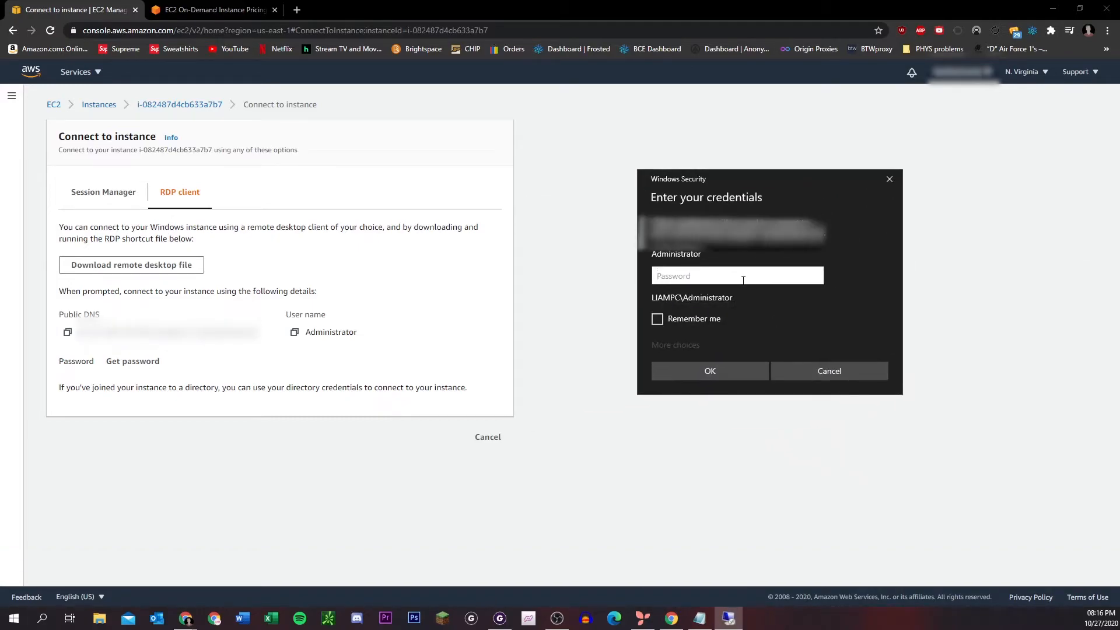
key("ctrl+v")
left_click(727, 370)
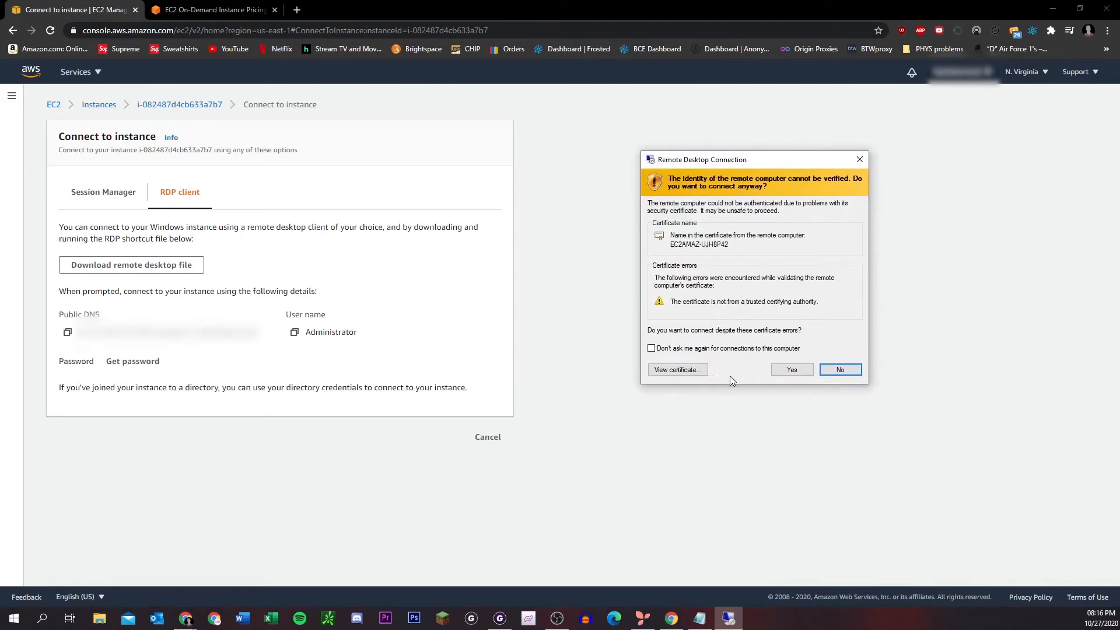
Connect despite the certificate errors, and in the maximized session allow the server to be discoverable on Network 2.
left_click(791, 369)
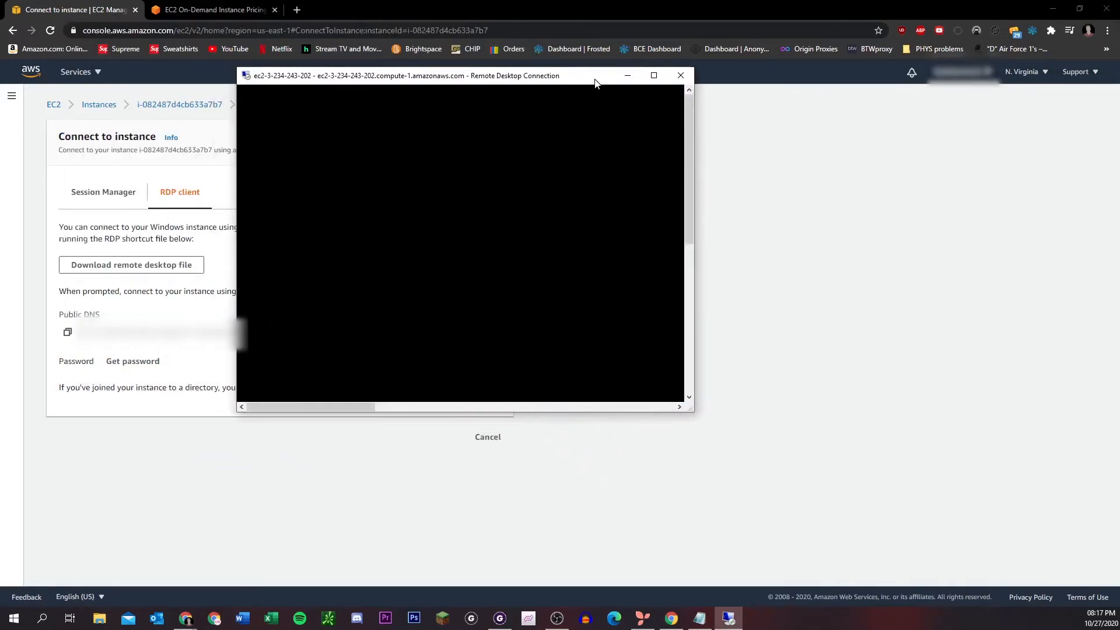
left_click(654, 76)
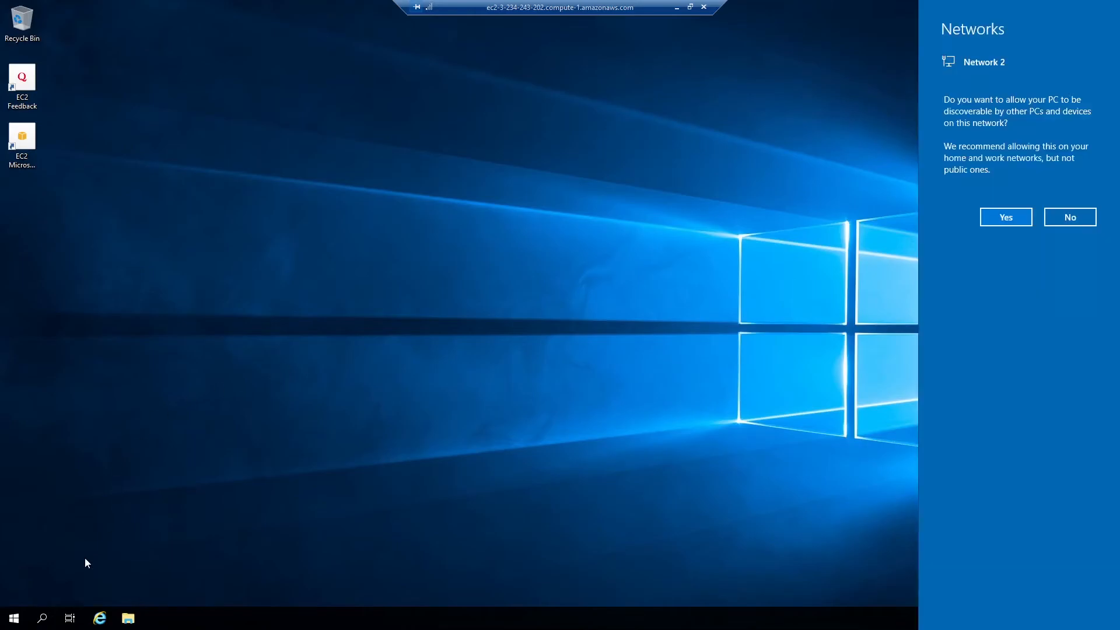
left_click(1027, 216)
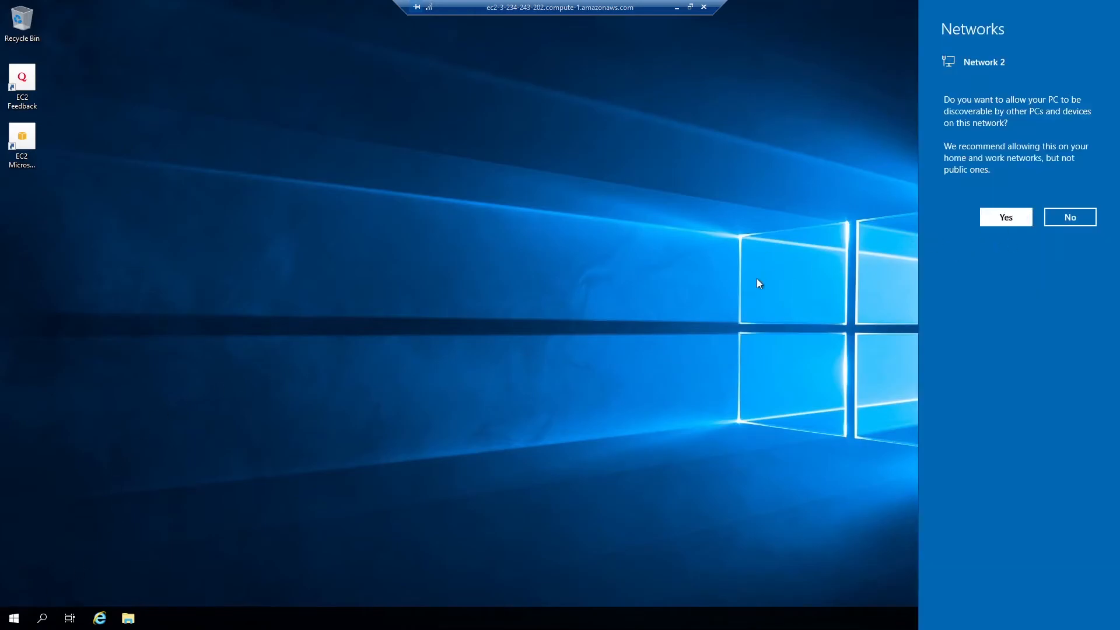
Search for "server" on the remote machine, start Server Manager, and open the Local Server properties.
left_click(3, 617)
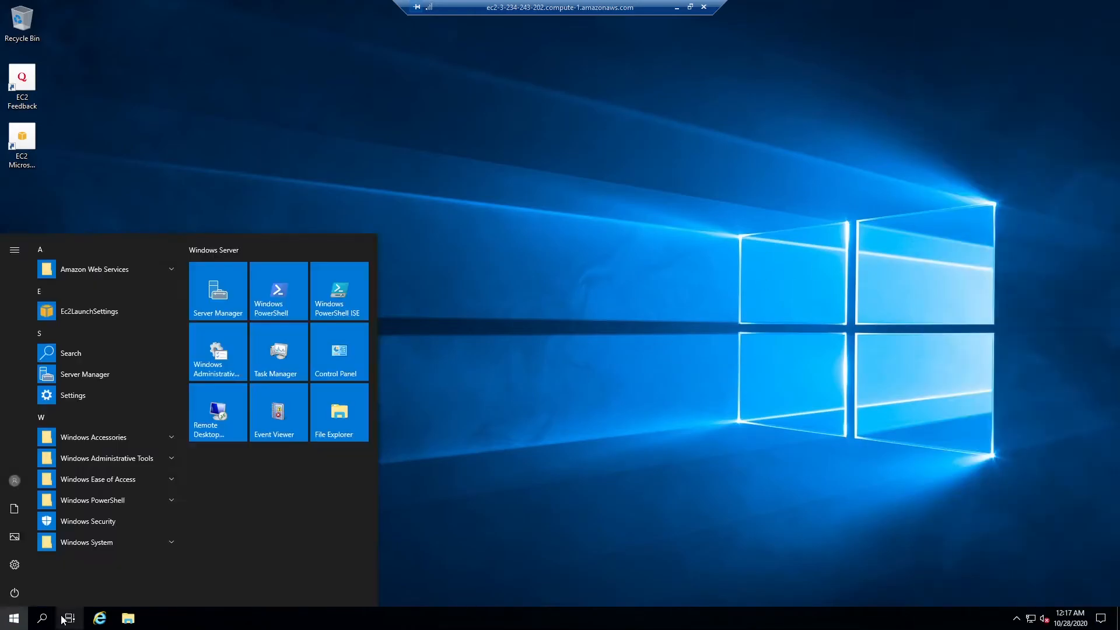
left_click(42, 617)
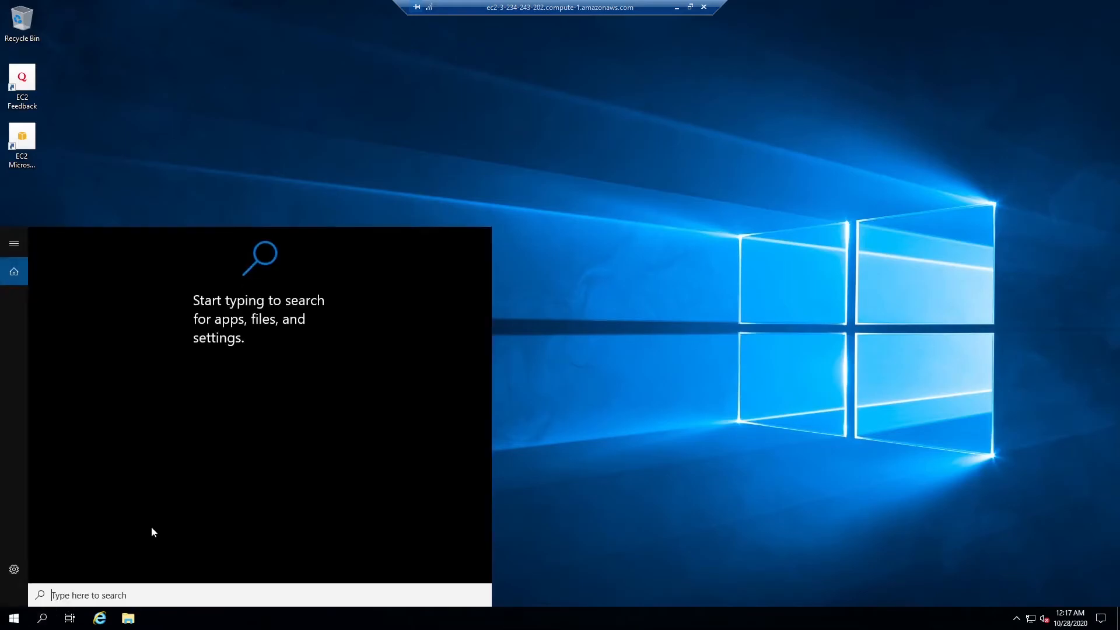
type("server")
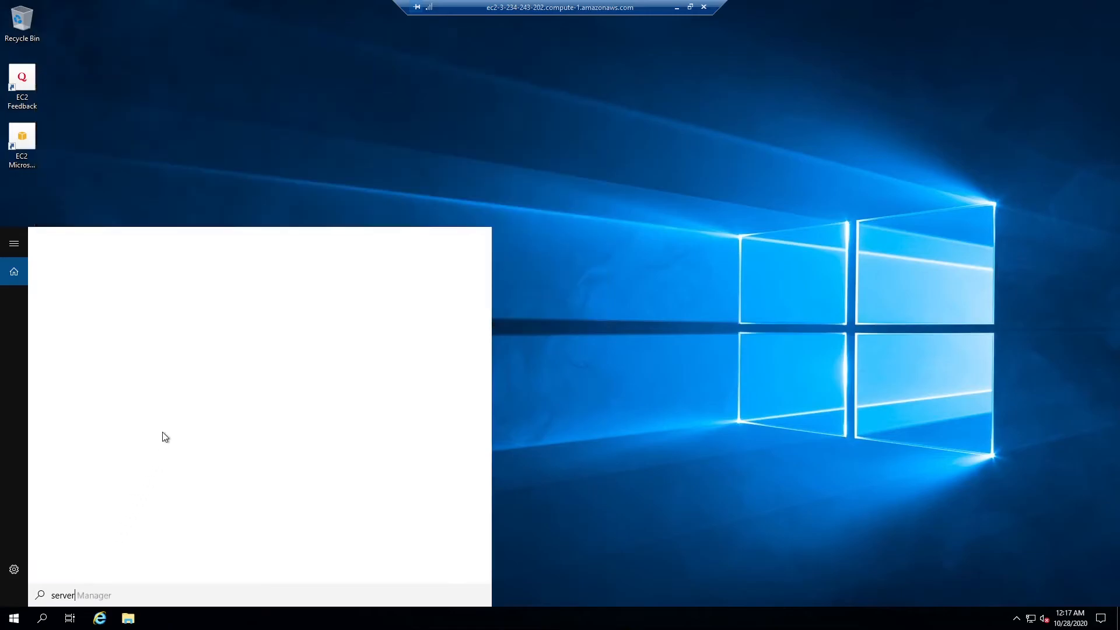
left_click(133, 293)
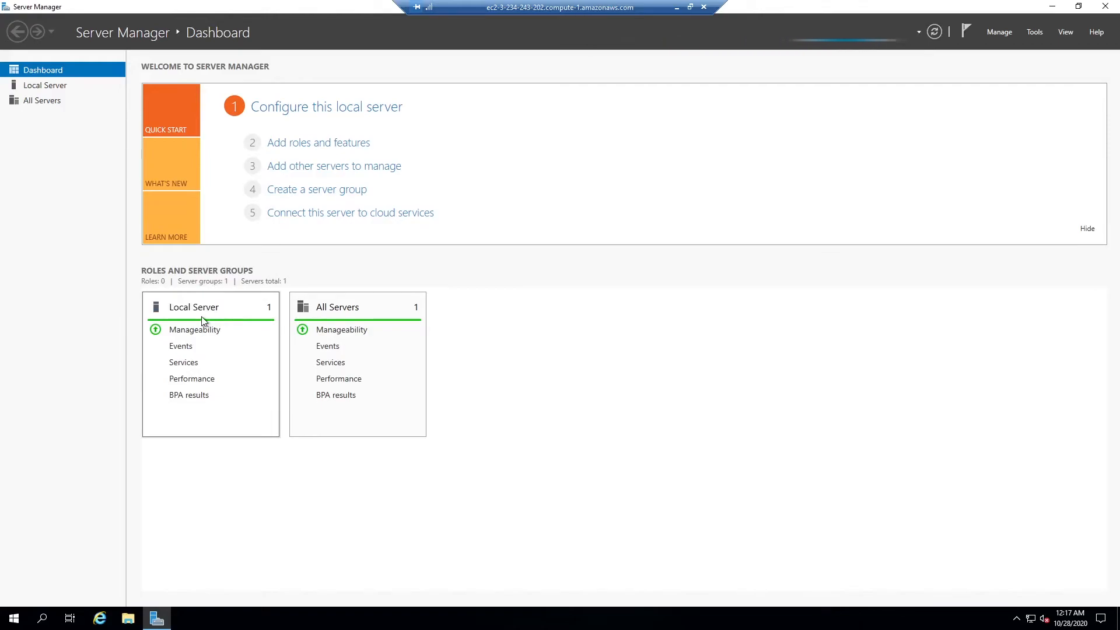
left_click(202, 316)
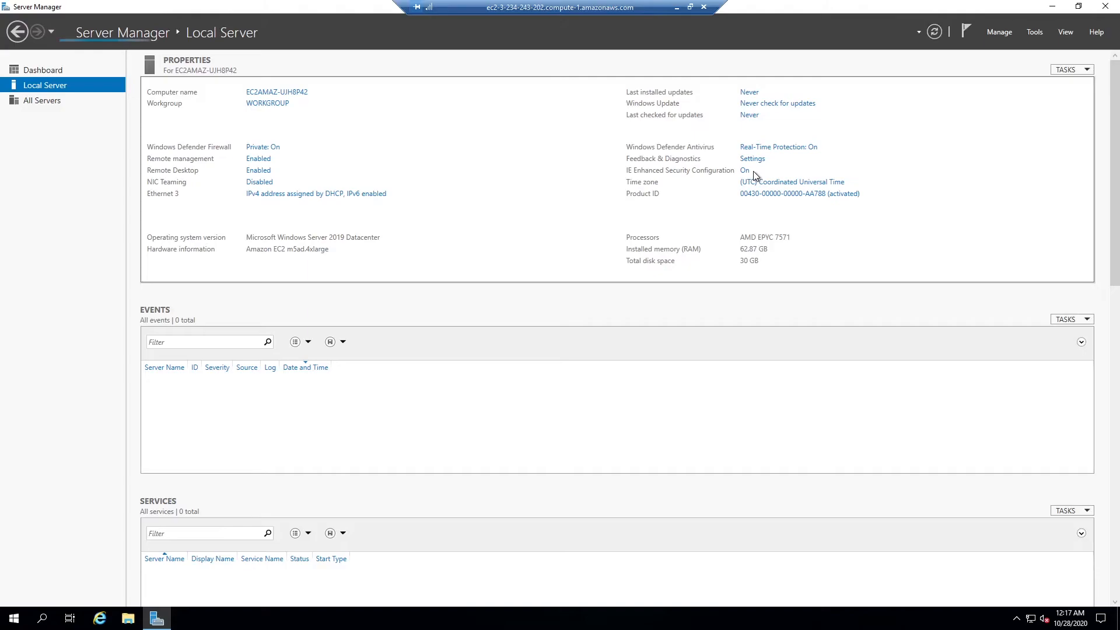
Turn off IE Enhanced Security Configuration for both Administrators and Users, and close Server Manager.
left_click(746, 169)
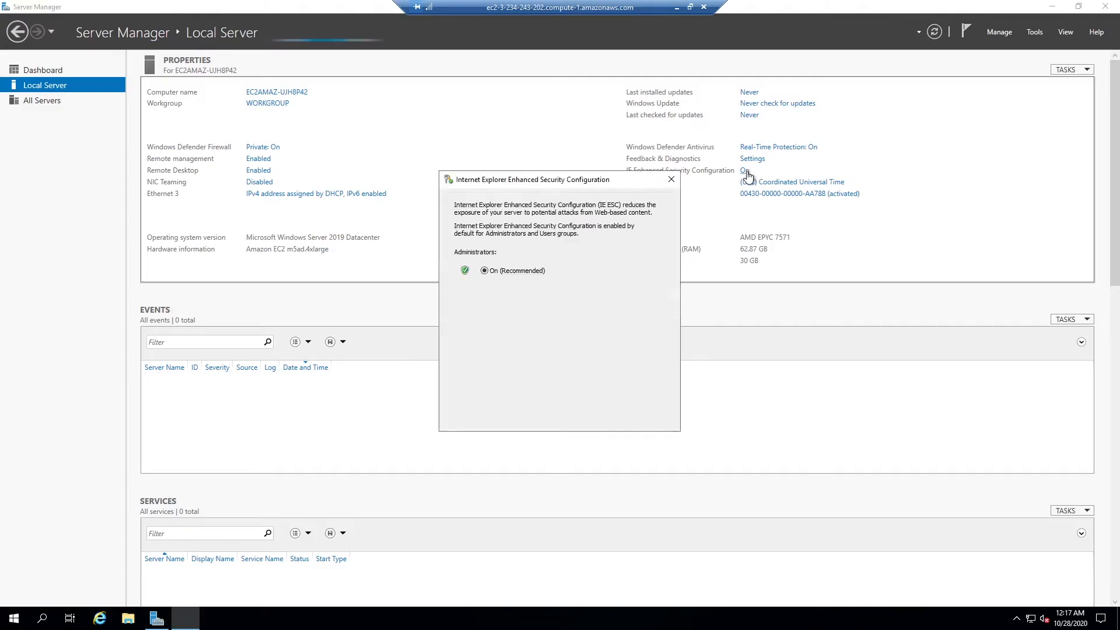
left_click(484, 292)
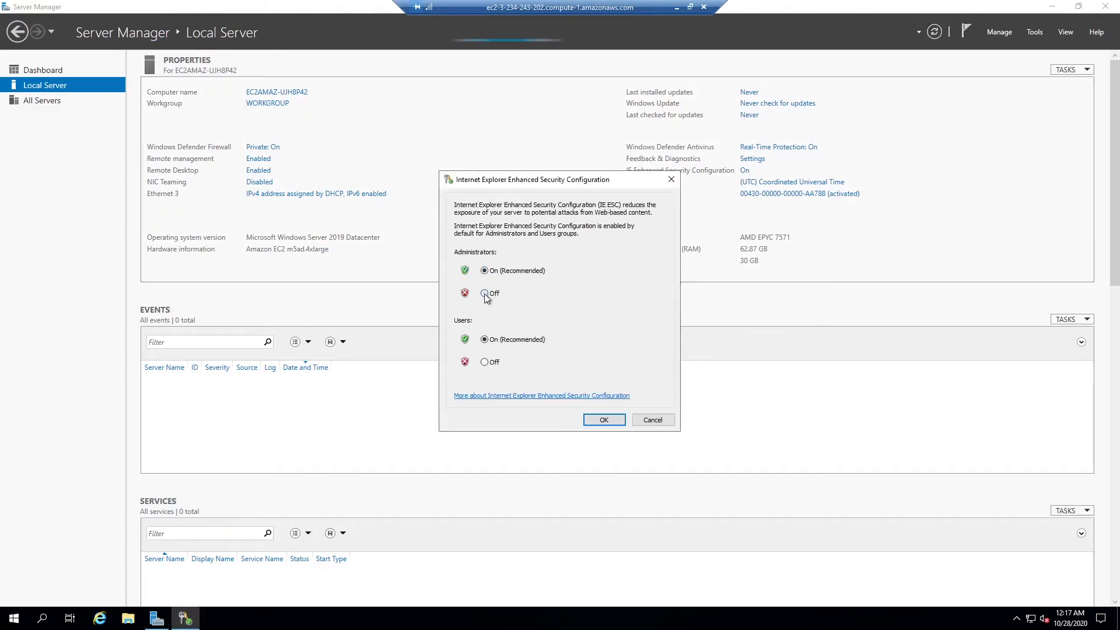
left_click(484, 361)
left_click(606, 421)
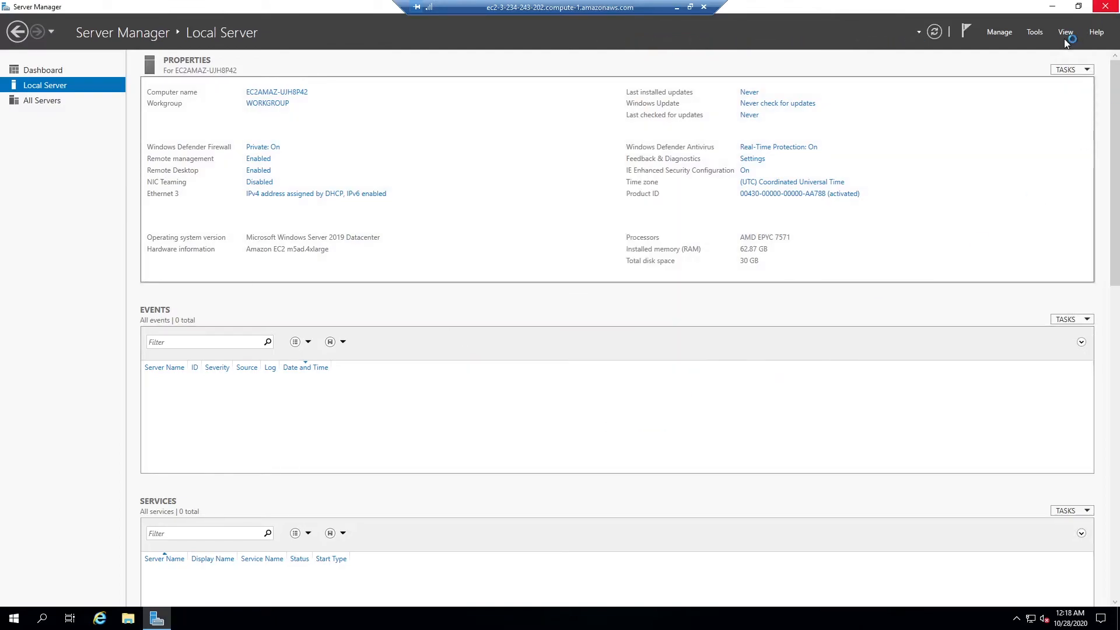
left_click(1105, 7)
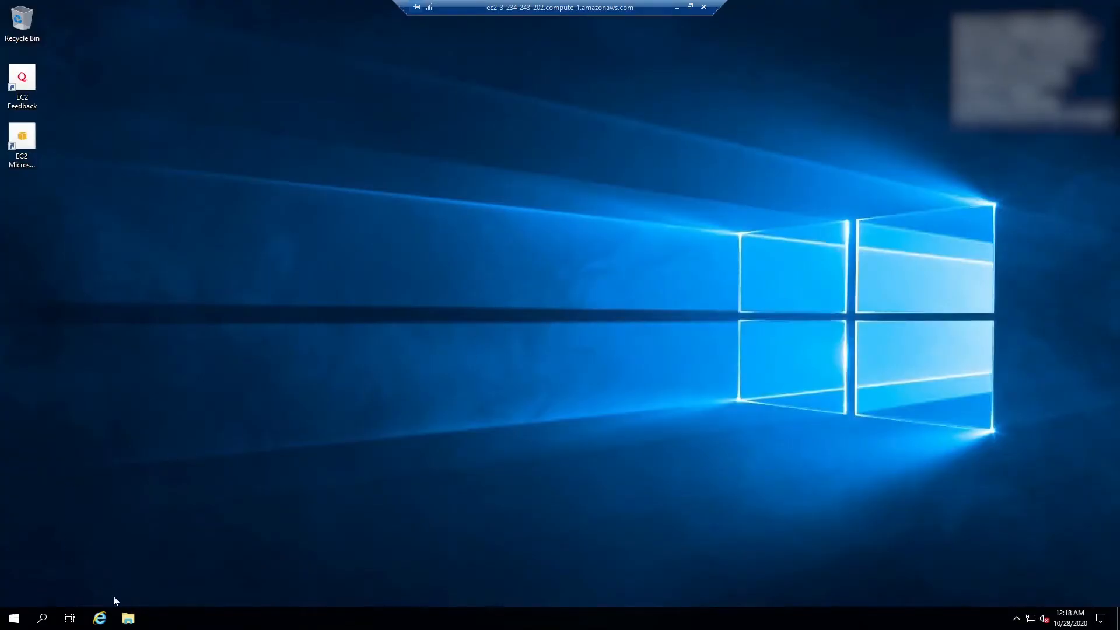
Open Internet Explorer to get Google Chrome, and move the new Chrome window toward the middle of the remote desktop with its address field selected.
left_click(99, 618)
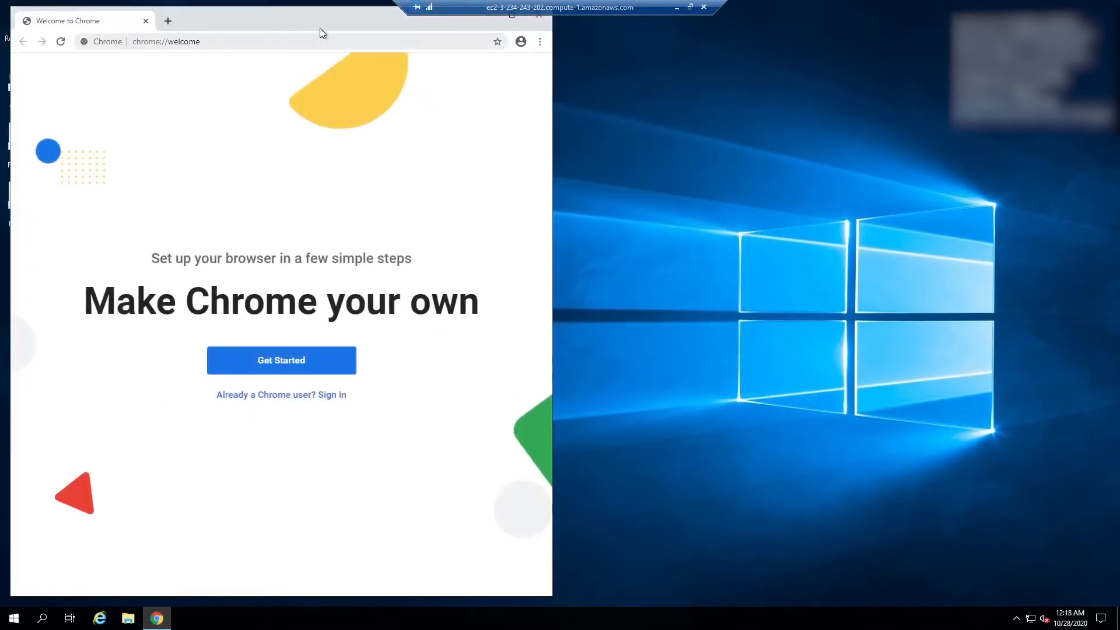
left_click_drag(320, 33, 512, 56)
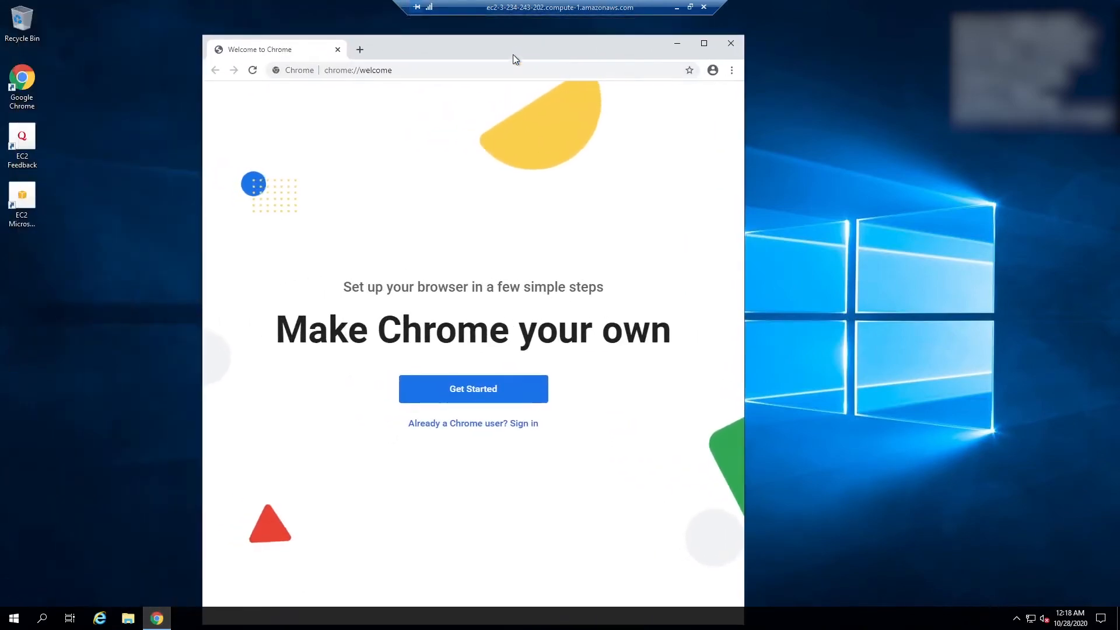
left_click(426, 70)
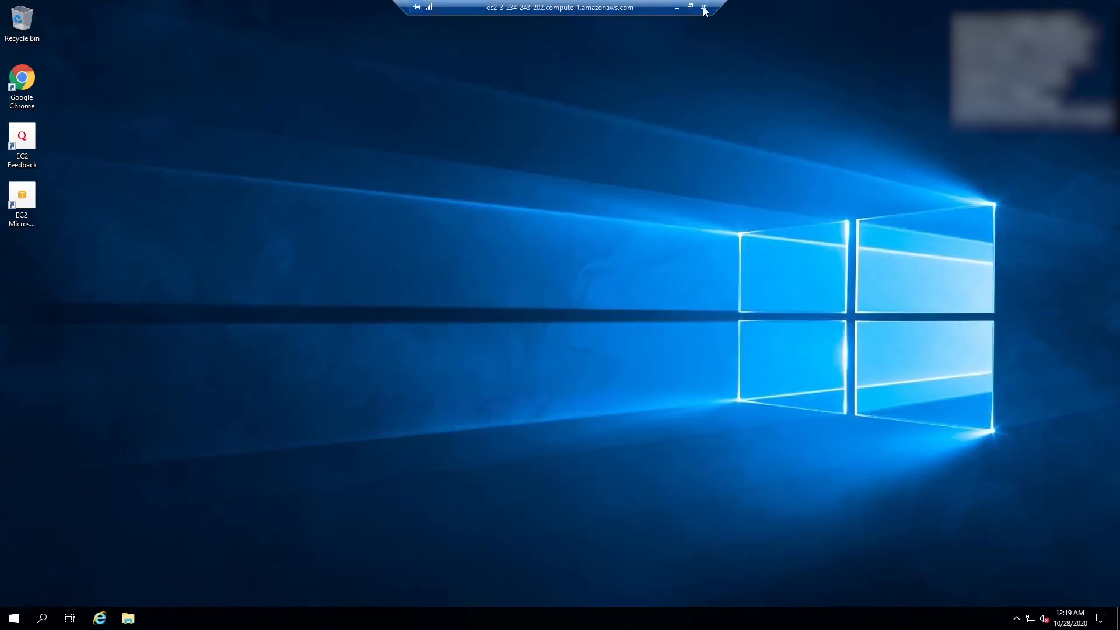
Leave the remote session and stop the running m5ad.4xlarge instance in the AWS EC2 console, confirming the stop.
left_click_drag(615, 7, 745, 68)
left_click(99, 105)
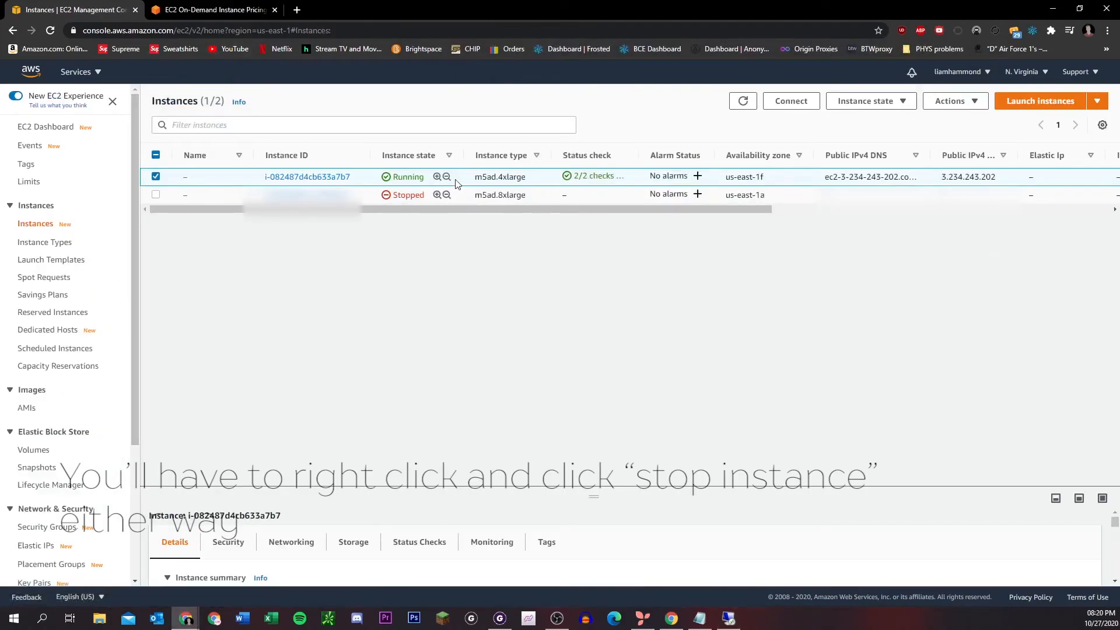
right_click(457, 184)
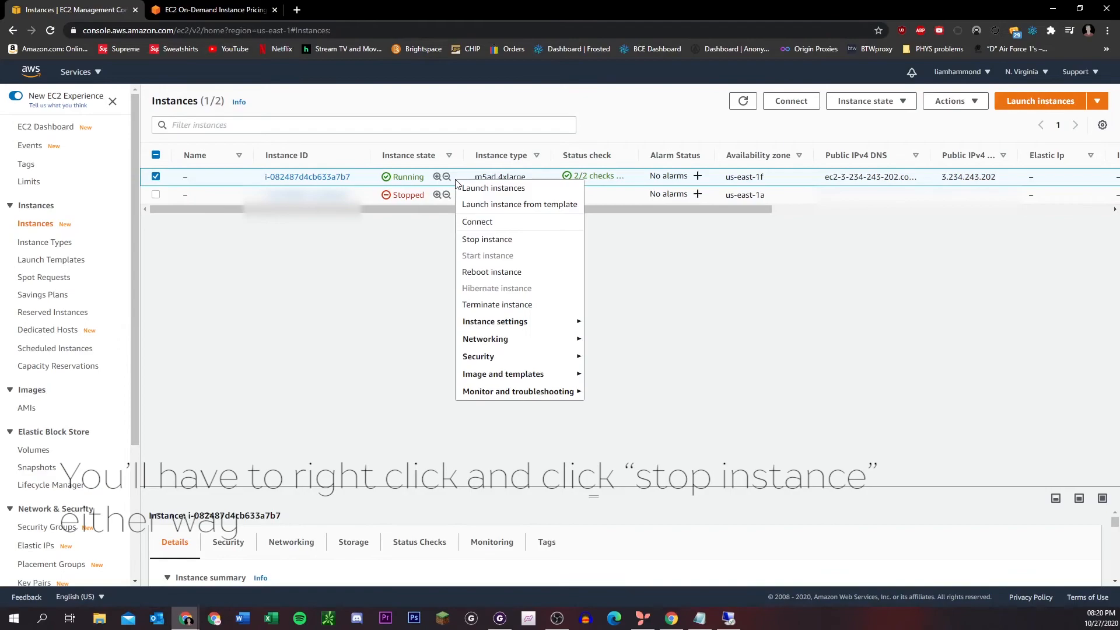
left_click(520, 245)
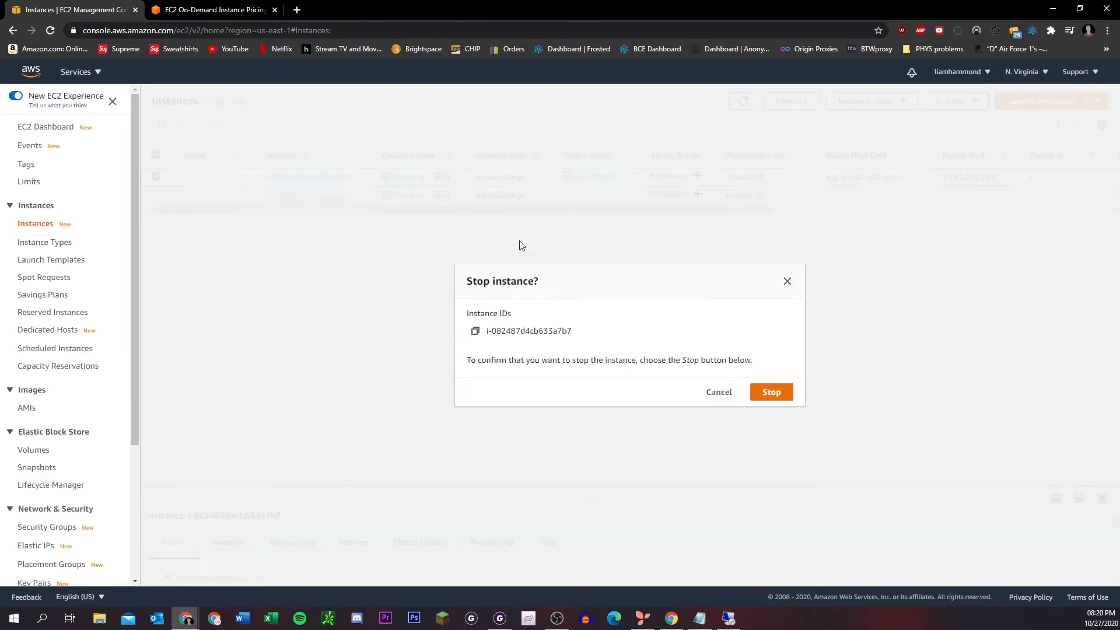
left_click(773, 393)
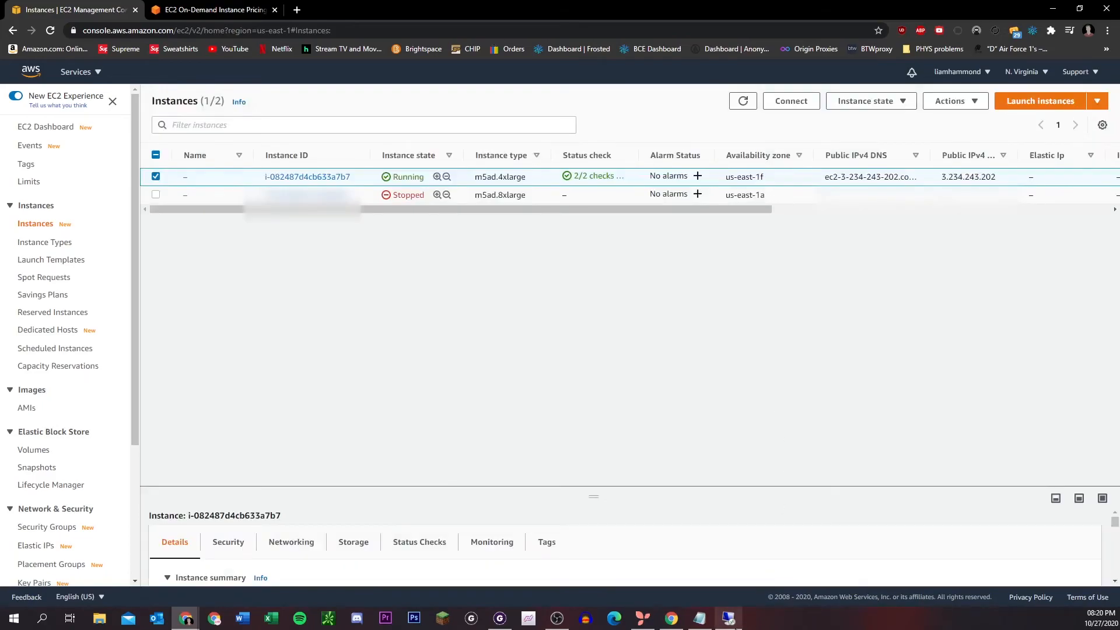